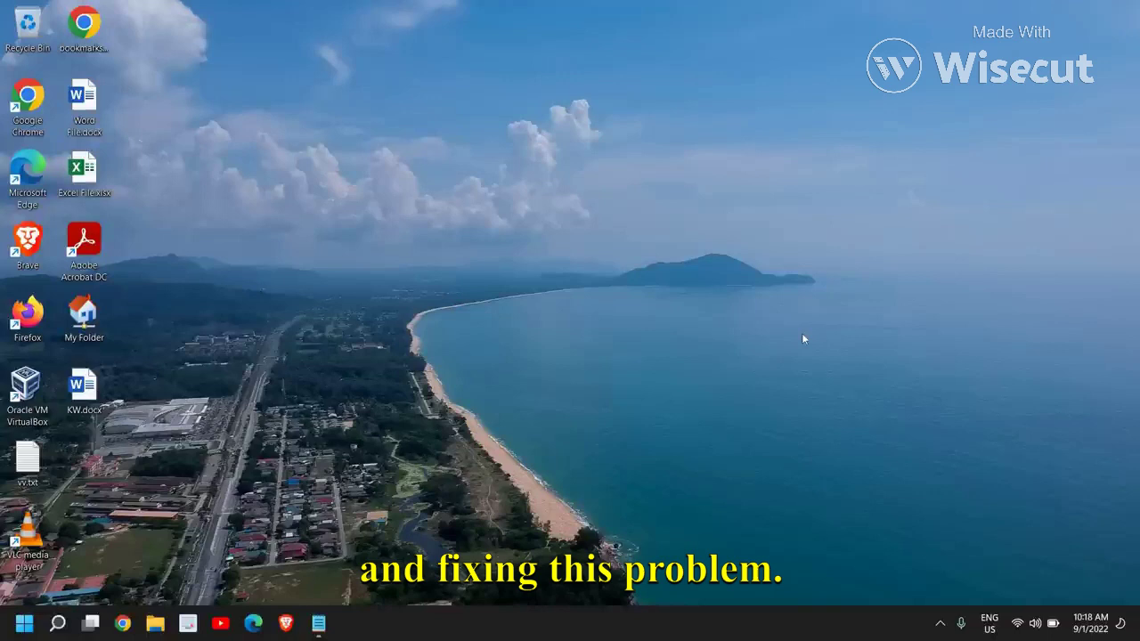
- Launch services.msc from the Run box and maximize the Services window
{"action": "right_click", "coordinate": [26, 626]}
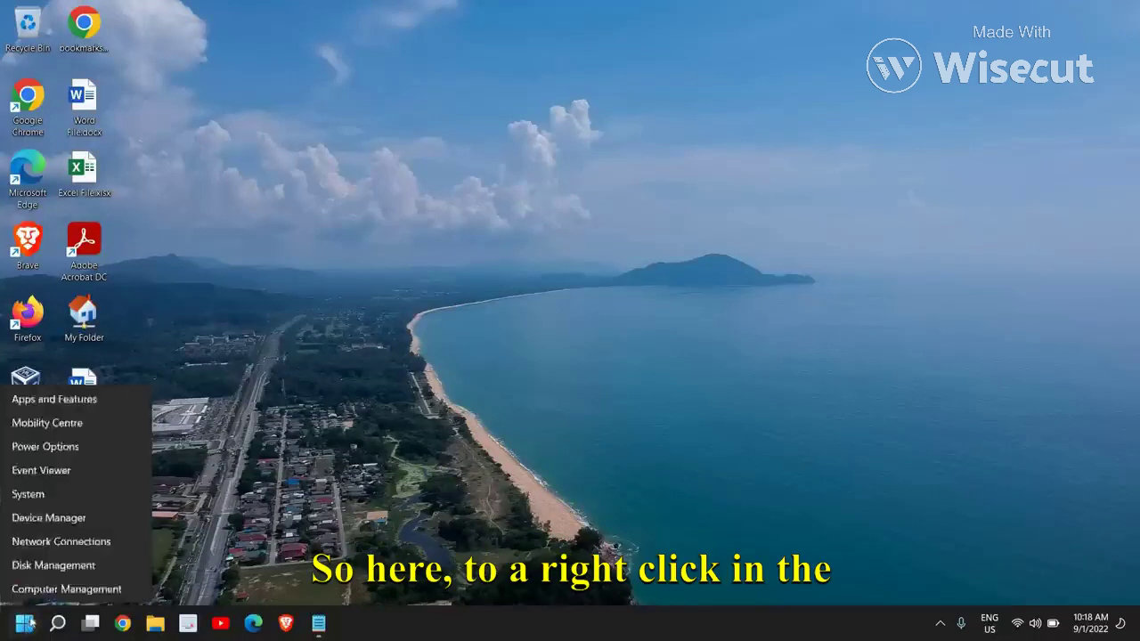
{"action": "left_click", "coordinate": [110, 534]}
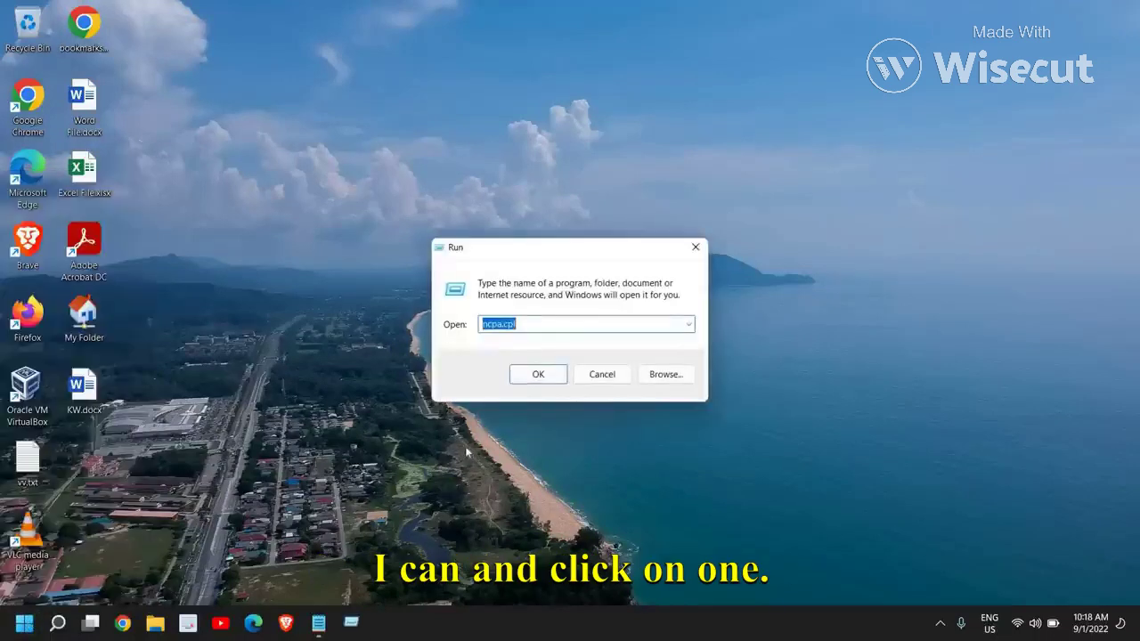
{"action": "type", "text": "ser"}
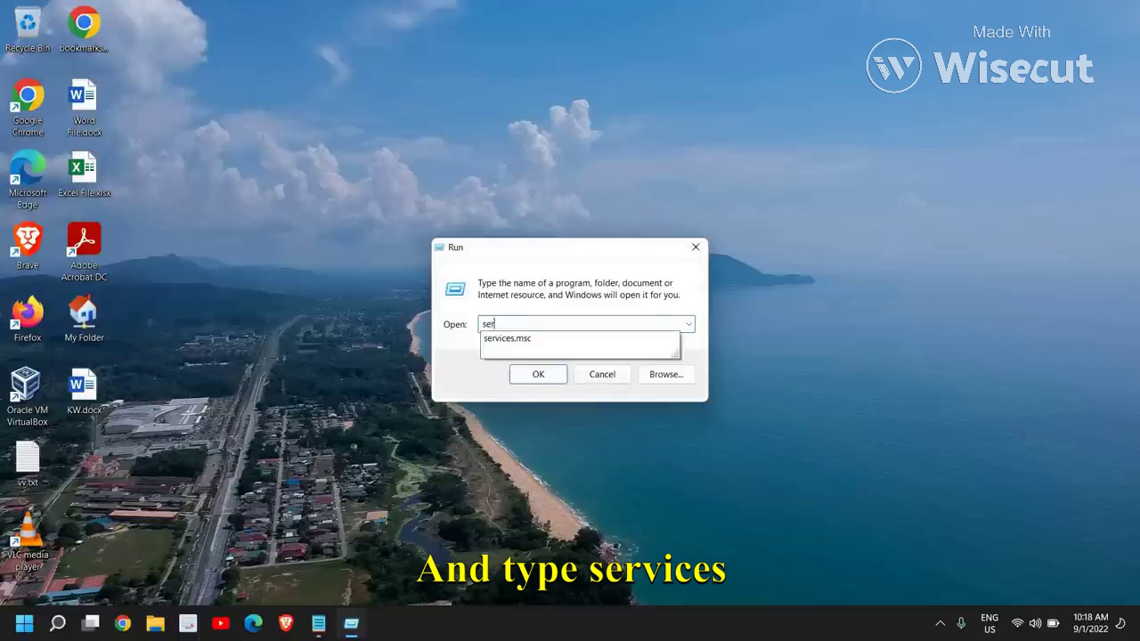
{"action": "key", "text": "Down"}
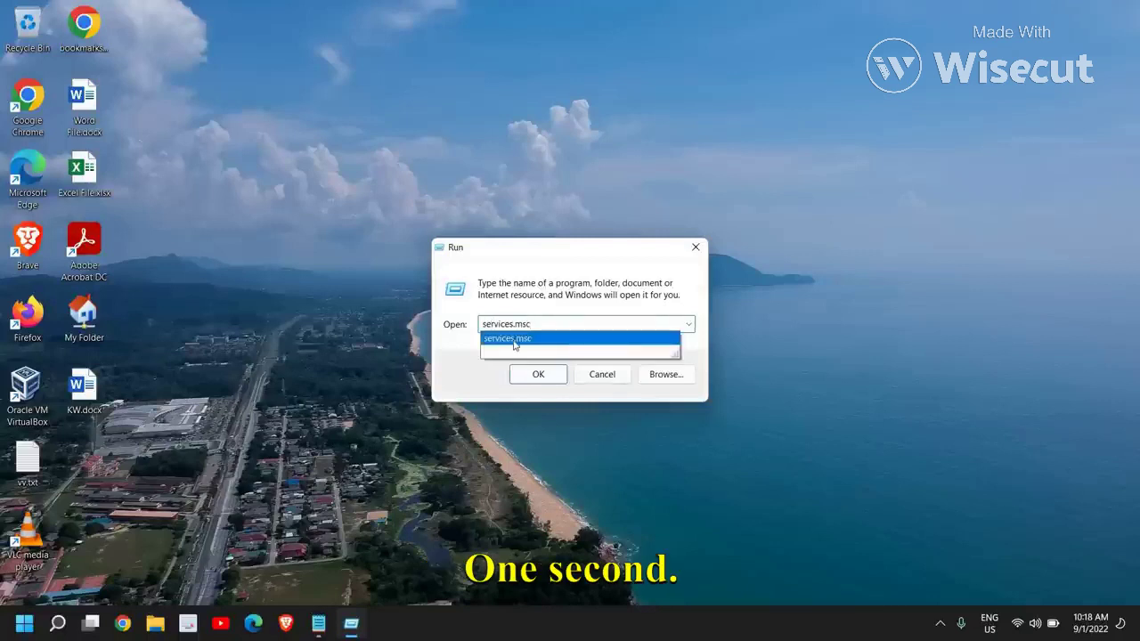
{"action": "left_click", "coordinate": [543, 375]}
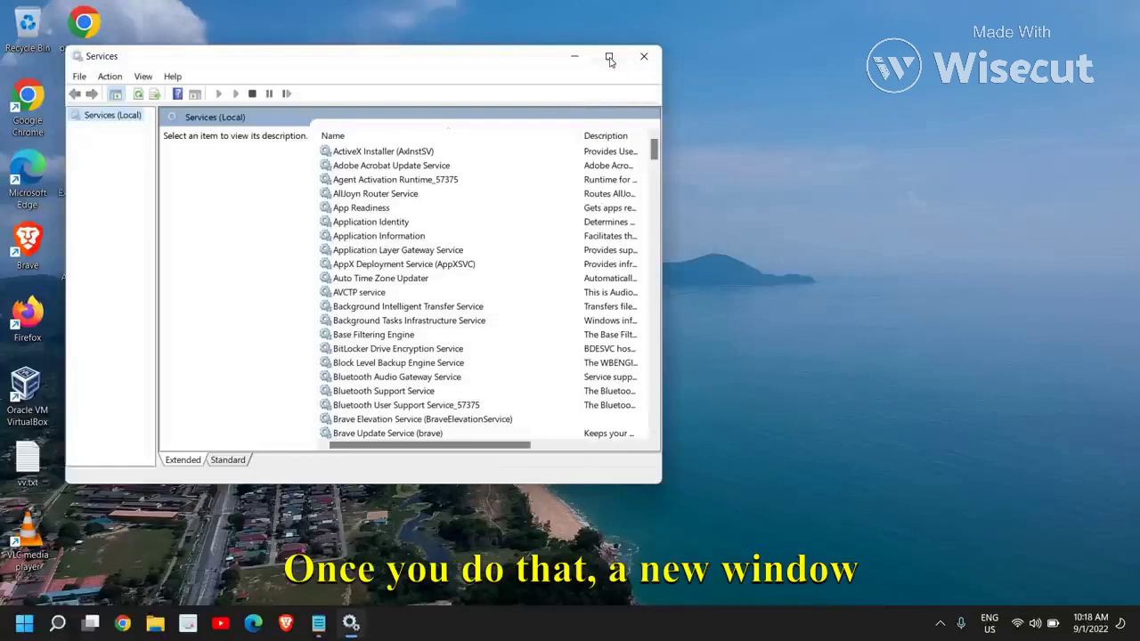
{"action": "left_click", "coordinate": [610, 58]}
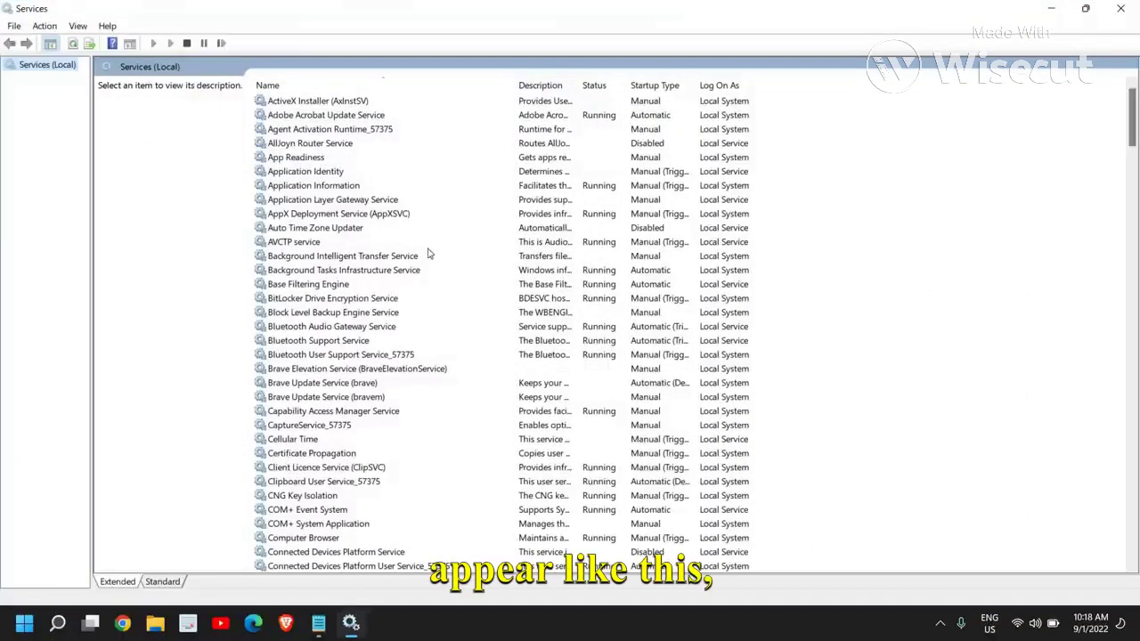
- Find the SysMain service in the list and select it to show its description
{"action": "left_click", "coordinate": [312, 327]}
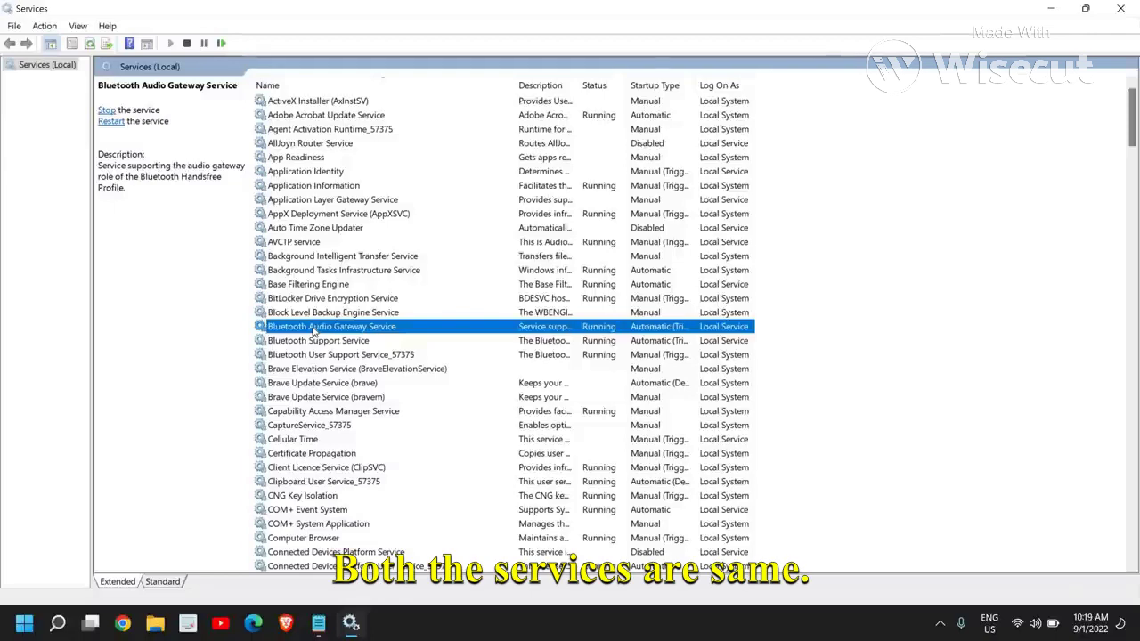
{"action": "key", "text": "s"}
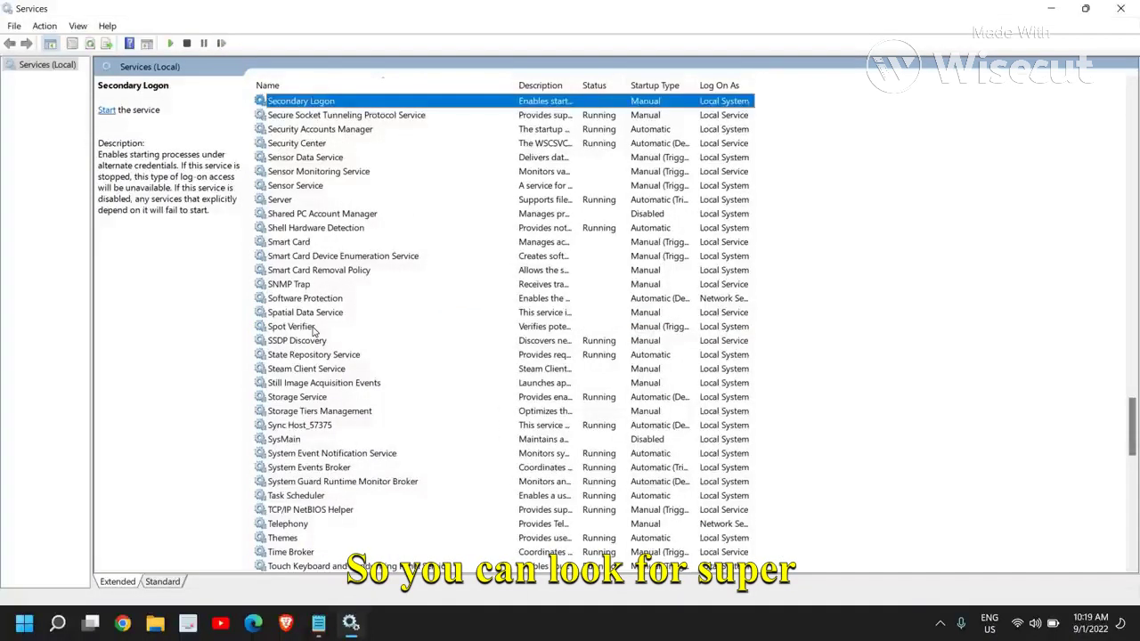
{"action": "key", "text": "s"}
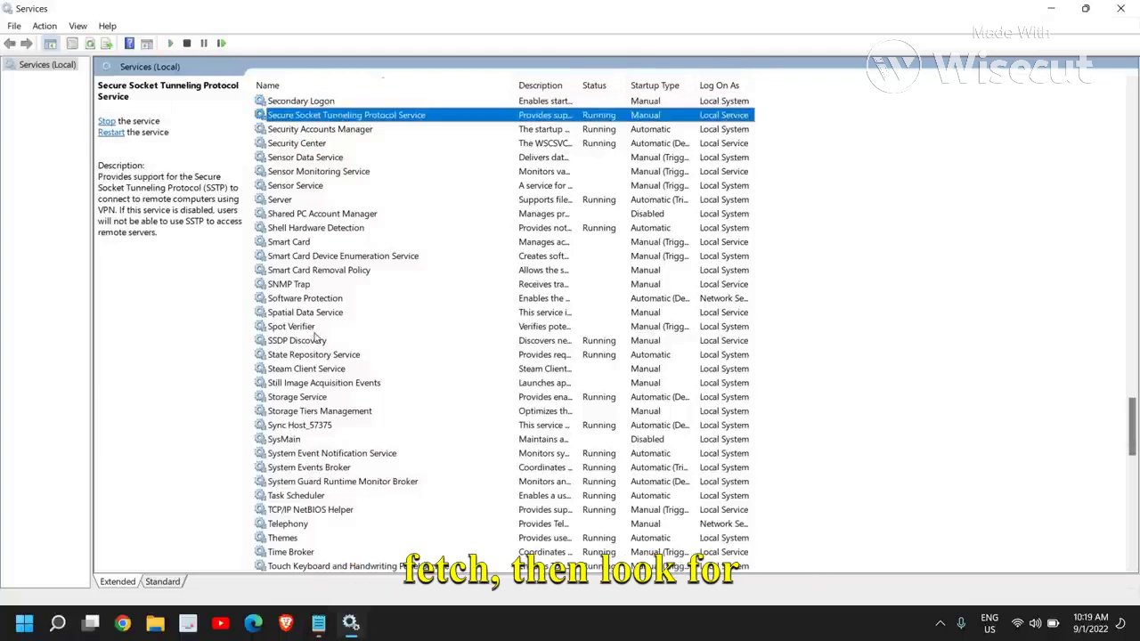
{"action": "left_click", "coordinate": [293, 440]}
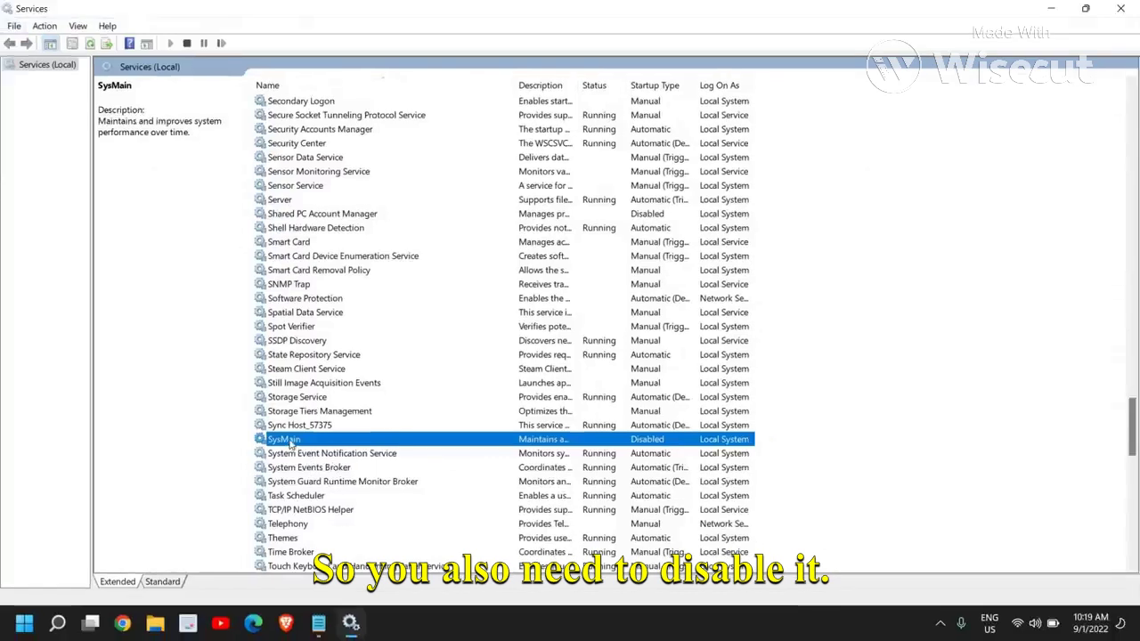
{"action": "right_click", "coordinate": [290, 442]}
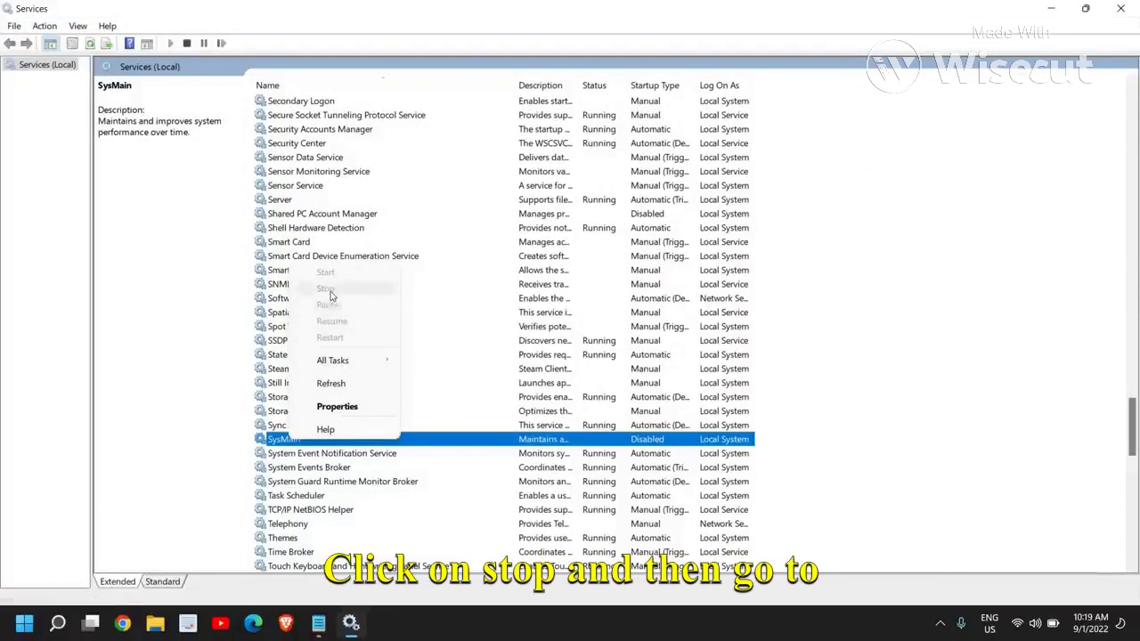
{"action": "left_click", "coordinate": [342, 412]}
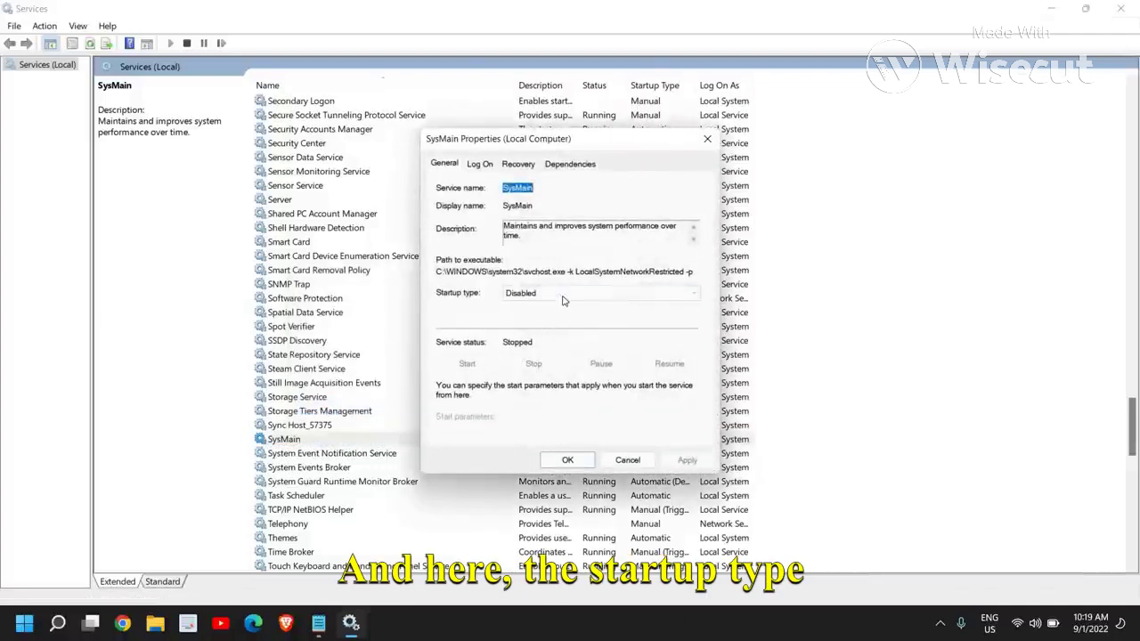
{"action": "left_click", "coordinate": [561, 295]}
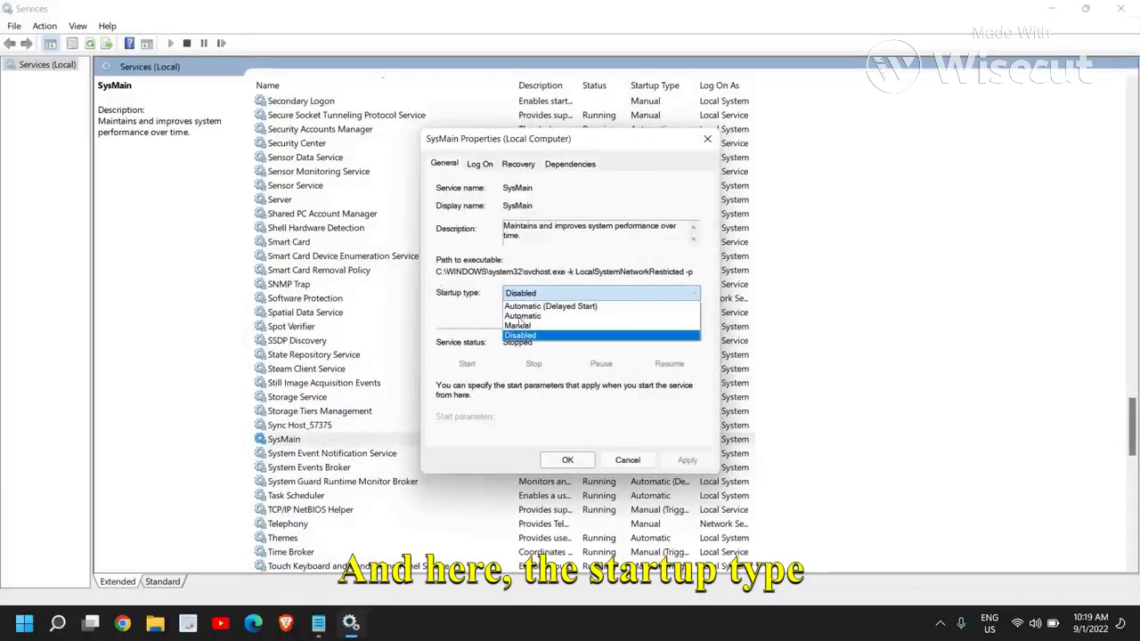
{"action": "left_click", "coordinate": [550, 336]}
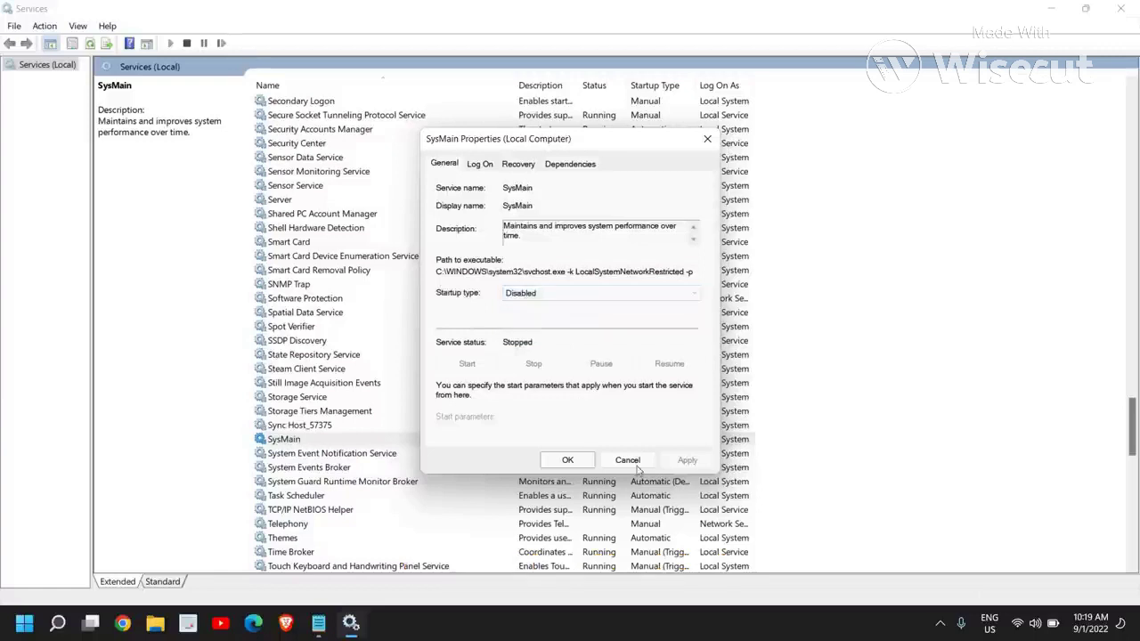
{"action": "left_click", "coordinate": [623, 460]}
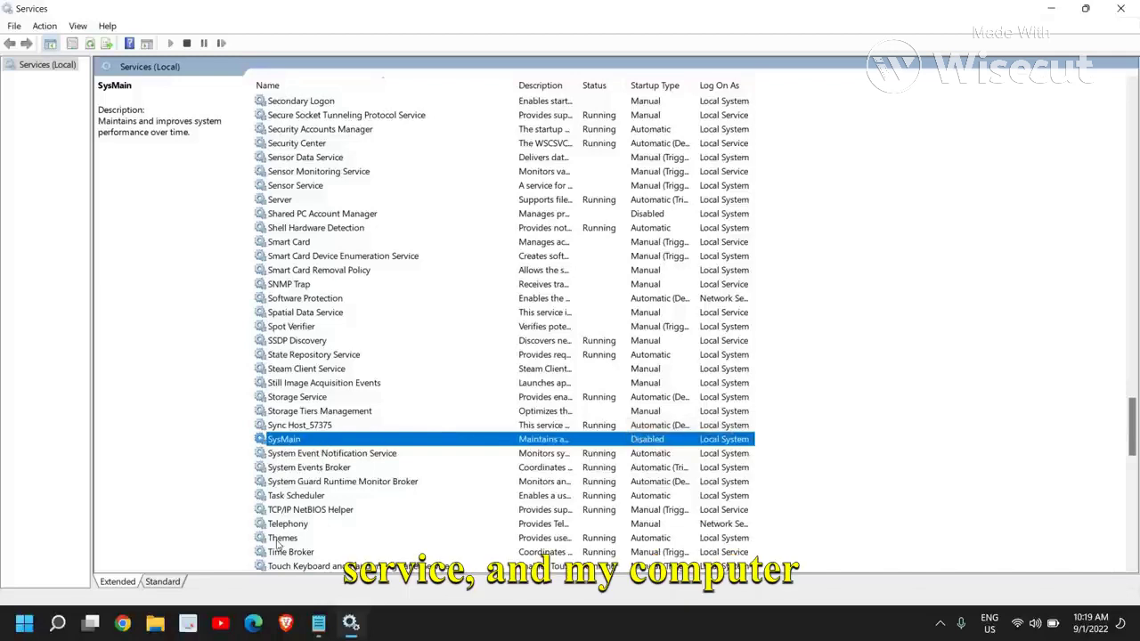
- Review CPU, memory and disk usage on Task Manager's Performance tab, then close it
{"action": "right_click", "coordinate": [24, 623]}
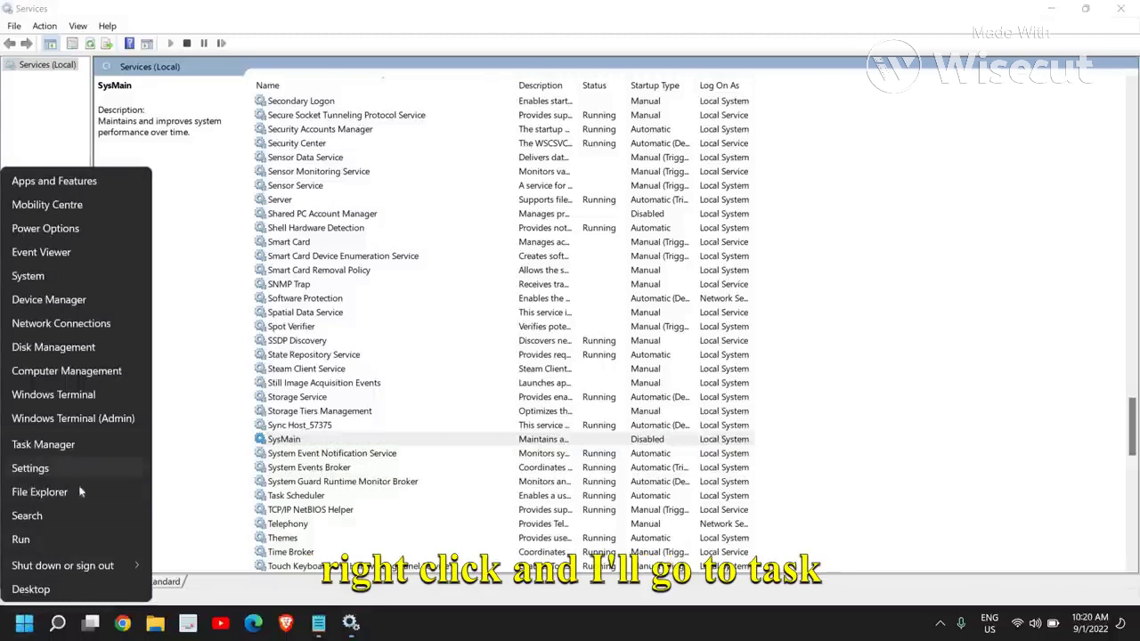
{"action": "left_click", "coordinate": [61, 444]}
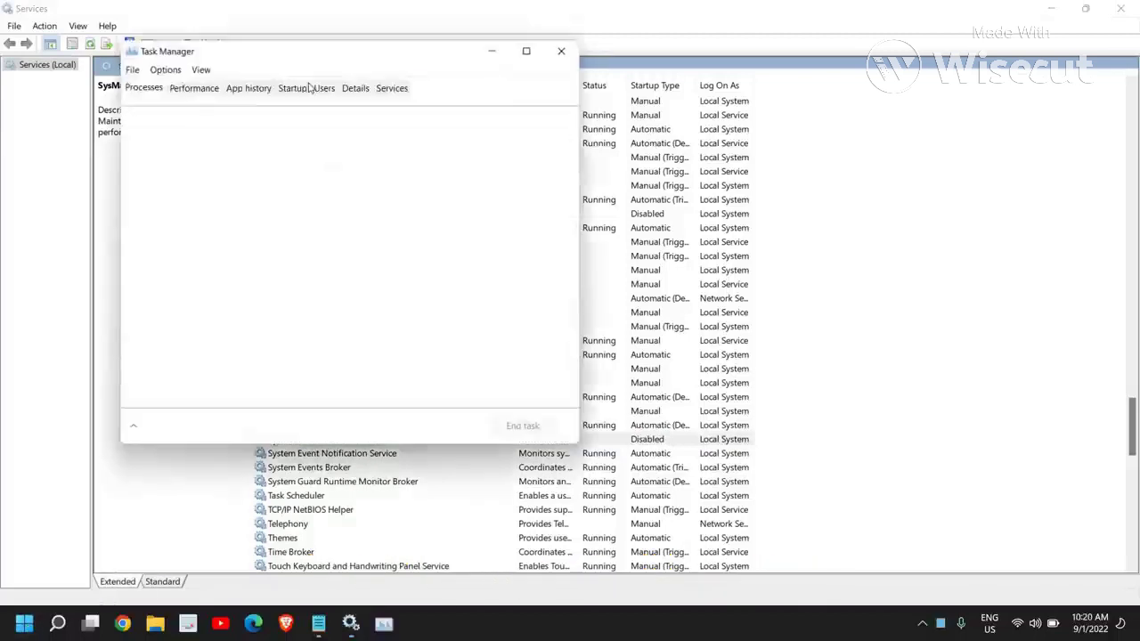
{"action": "left_click", "coordinate": [201, 89]}
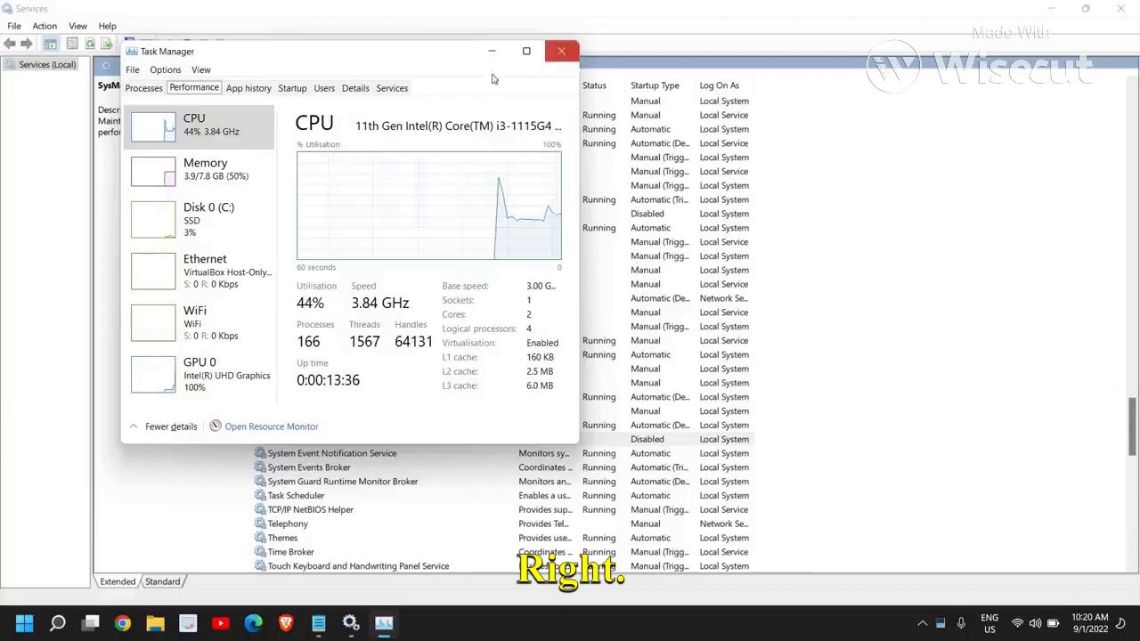
{"action": "left_click", "coordinate": [564, 51]}
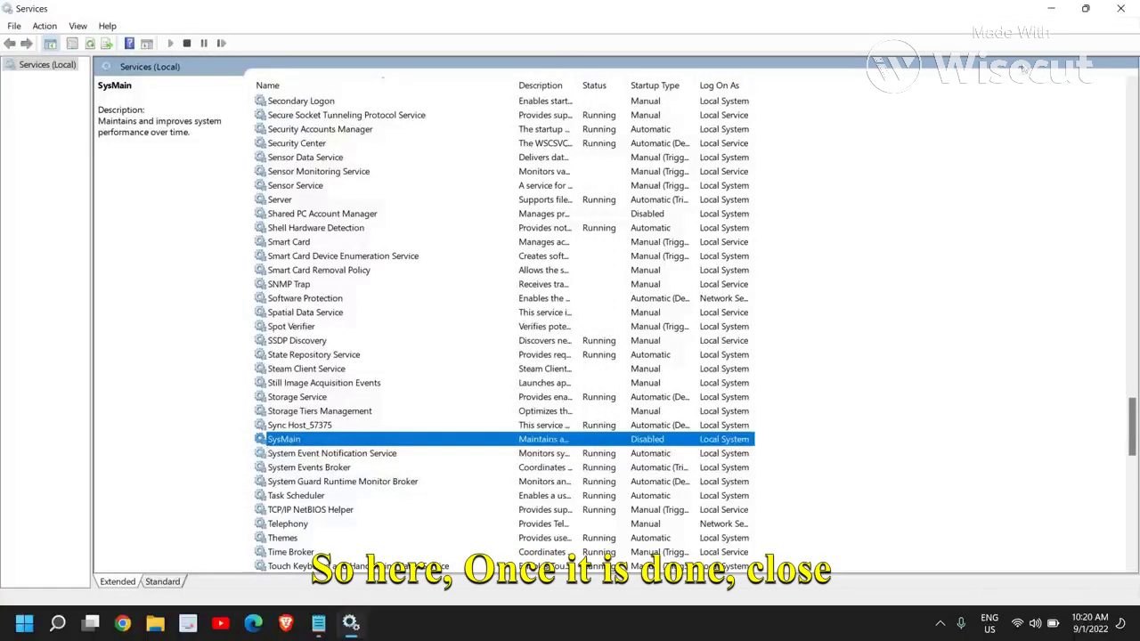
- Close Services and launch System Properties with sysdm.cpl from the Run box
{"action": "left_click", "coordinate": [1121, 11]}
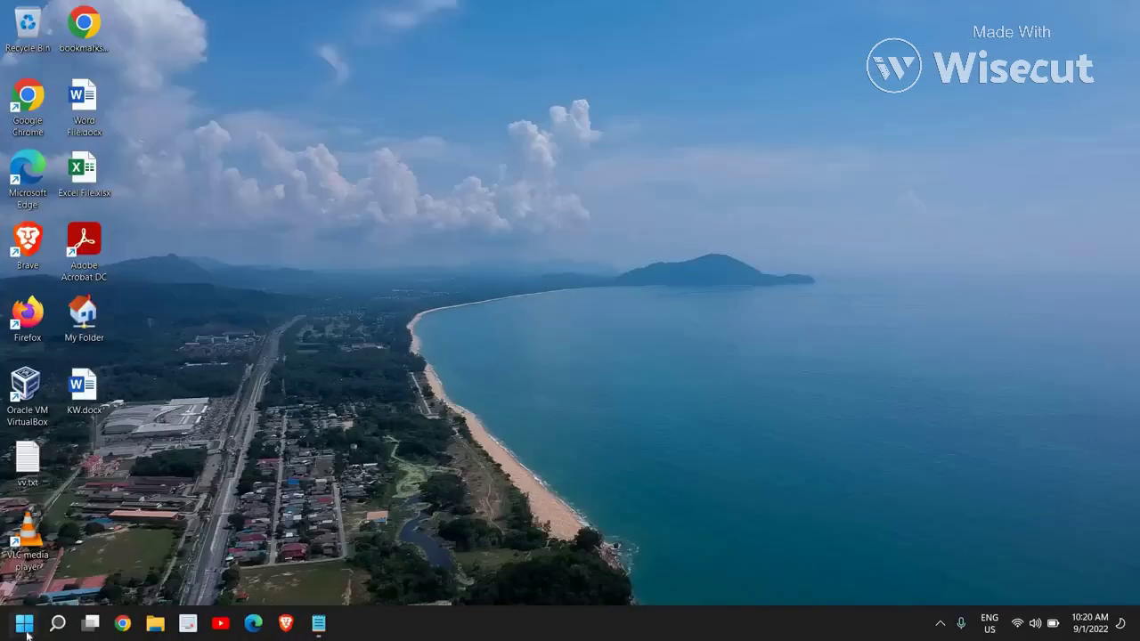
{"action": "right_click", "coordinate": [25, 628]}
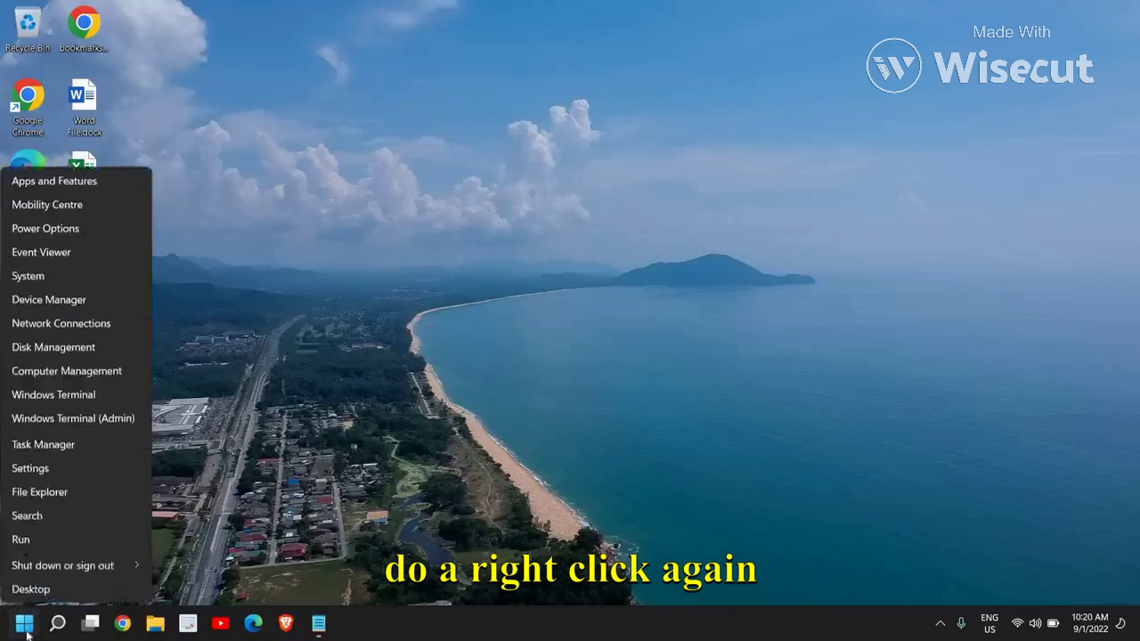
{"action": "left_click", "coordinate": [34, 541]}
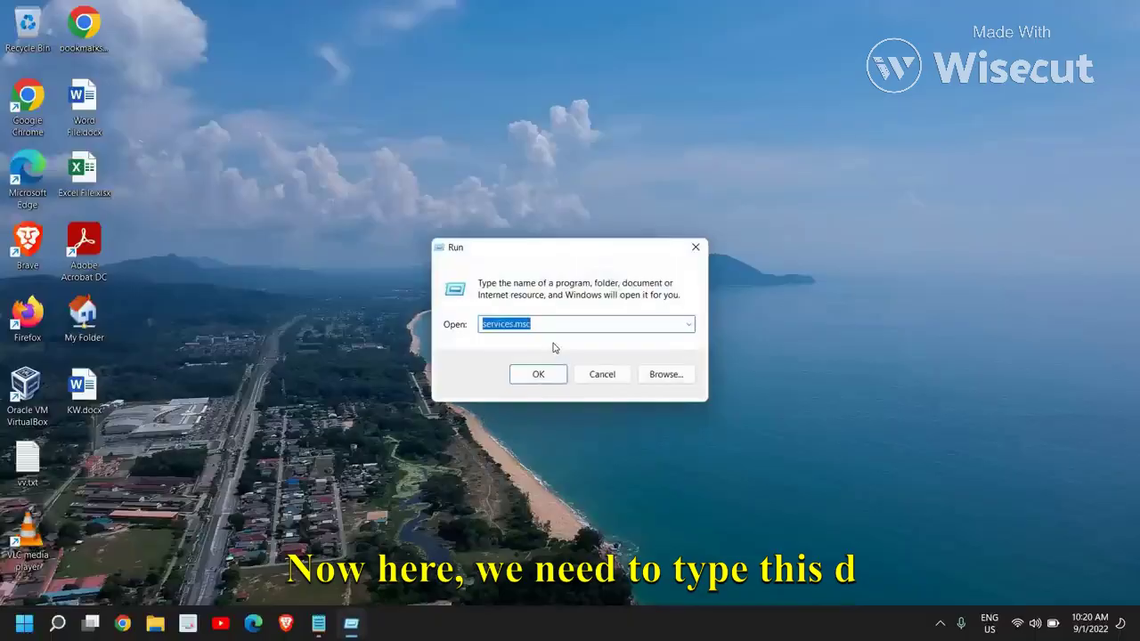
{"action": "type", "text": "sysdm.cpl"}
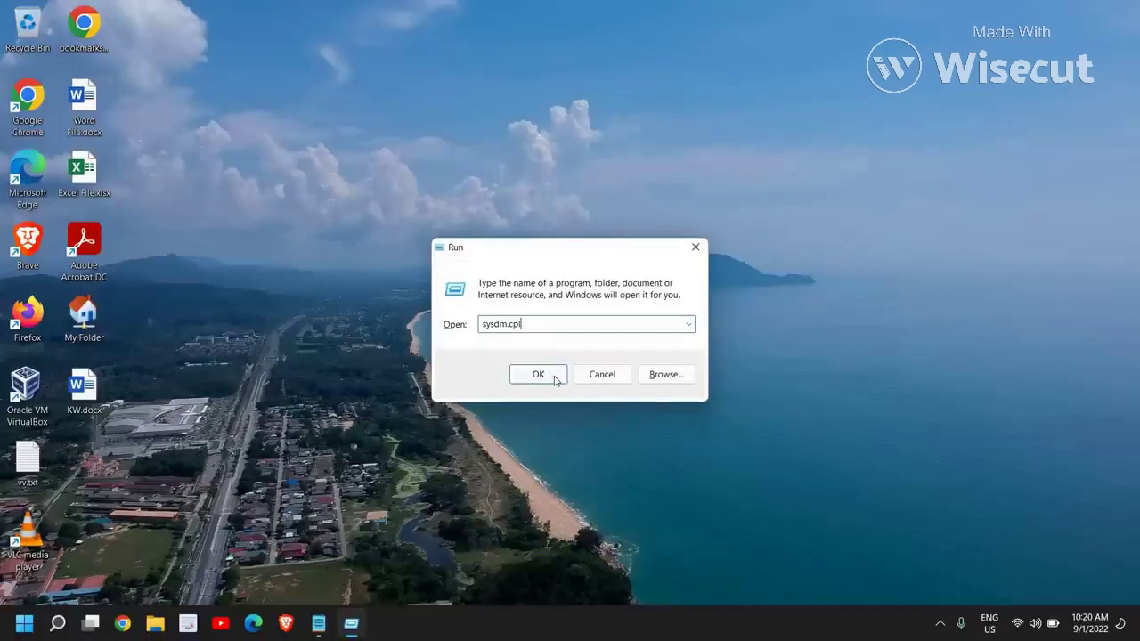
{"action": "left_click", "coordinate": [552, 375]}
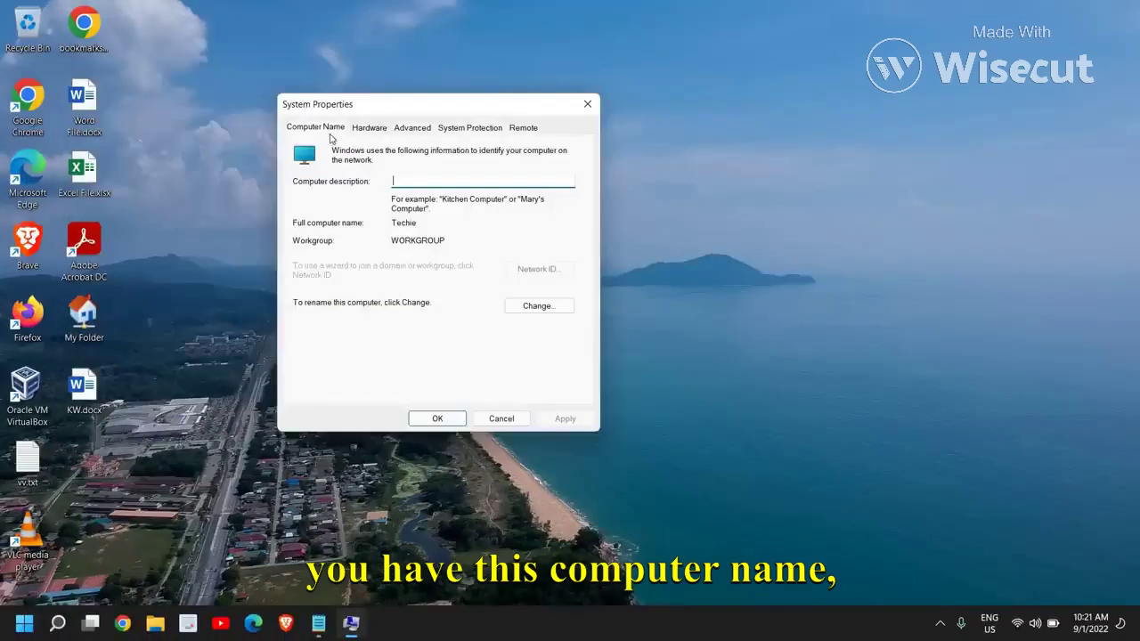
- Browse the System Properties tabs and settle on the Advanced tab
{"action": "left_click", "coordinate": [366, 132]}
{"action": "left_click", "coordinate": [409, 132]}
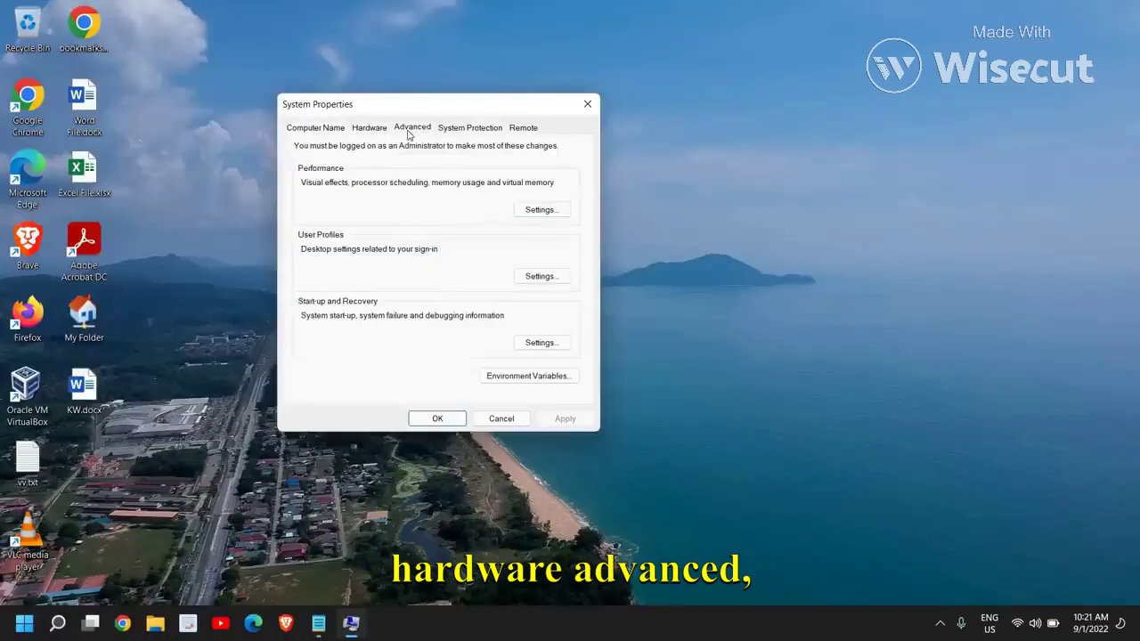
{"action": "left_click", "coordinate": [470, 130]}
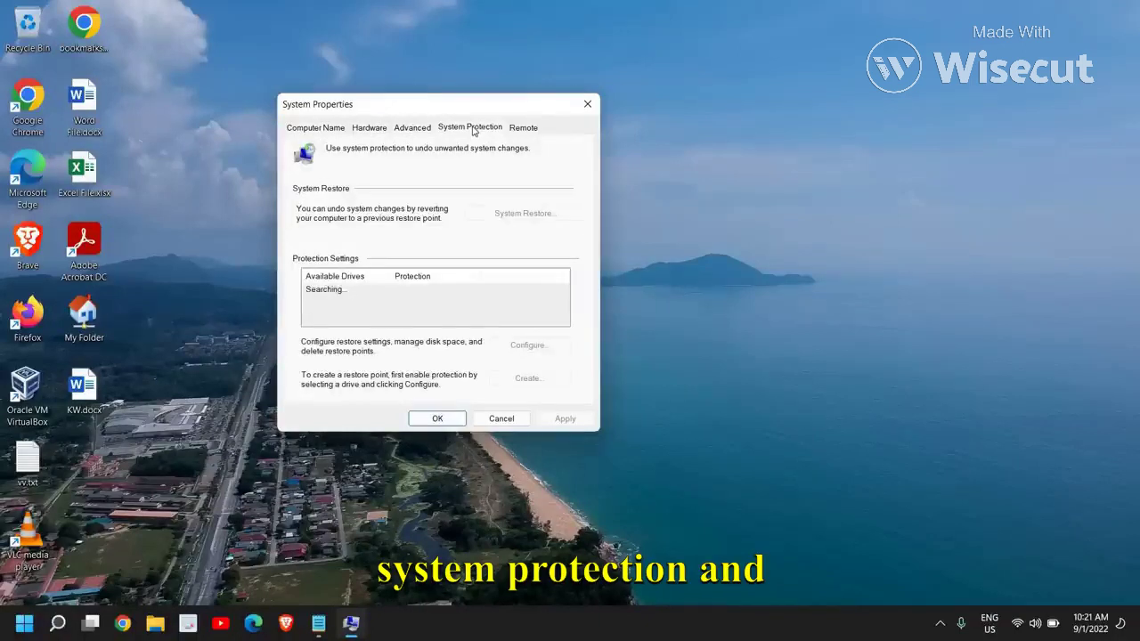
{"action": "left_click", "coordinate": [523, 131]}
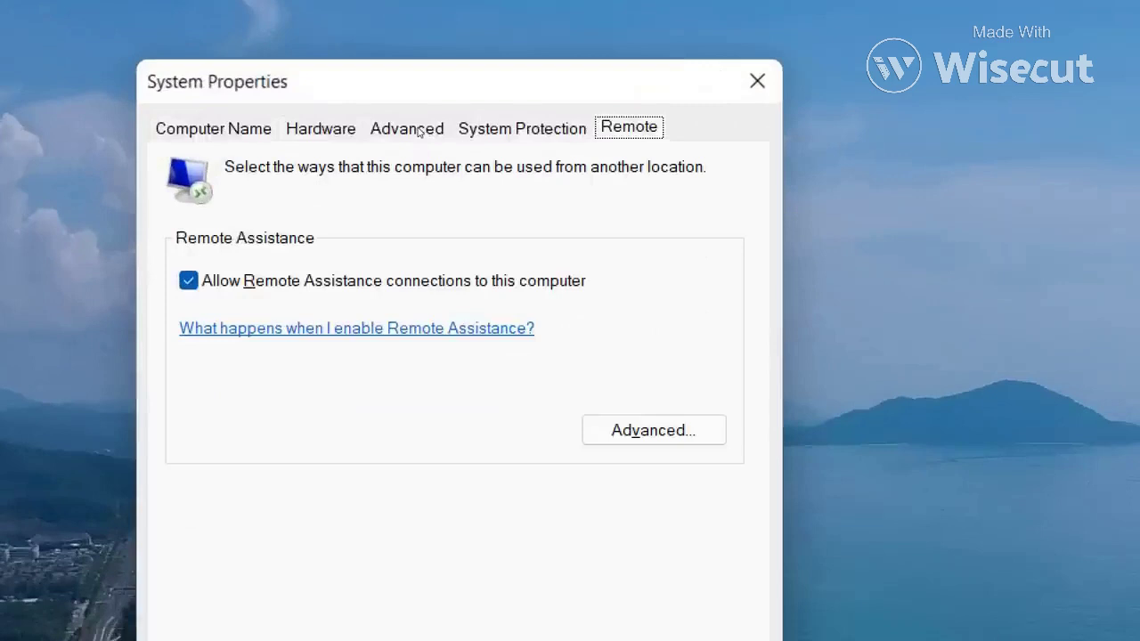
{"action": "left_click", "coordinate": [420, 130]}
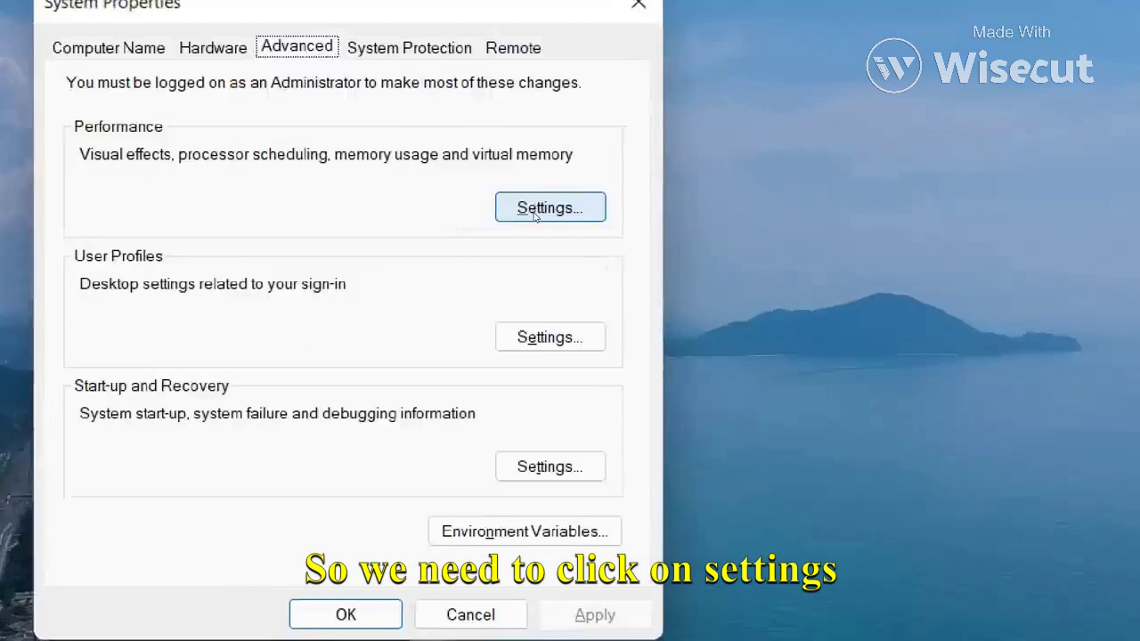
- Set Performance Options visual effects to best performance, apply, and close System Properties
{"action": "left_click", "coordinate": [537, 211]}
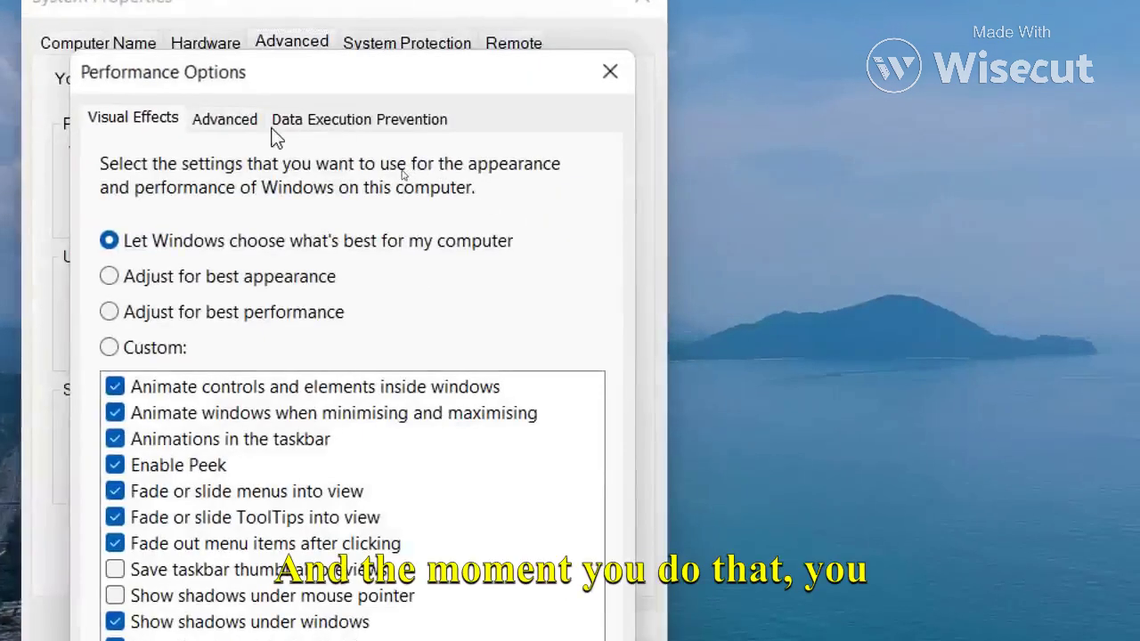
{"action": "left_click", "coordinate": [169, 244]}
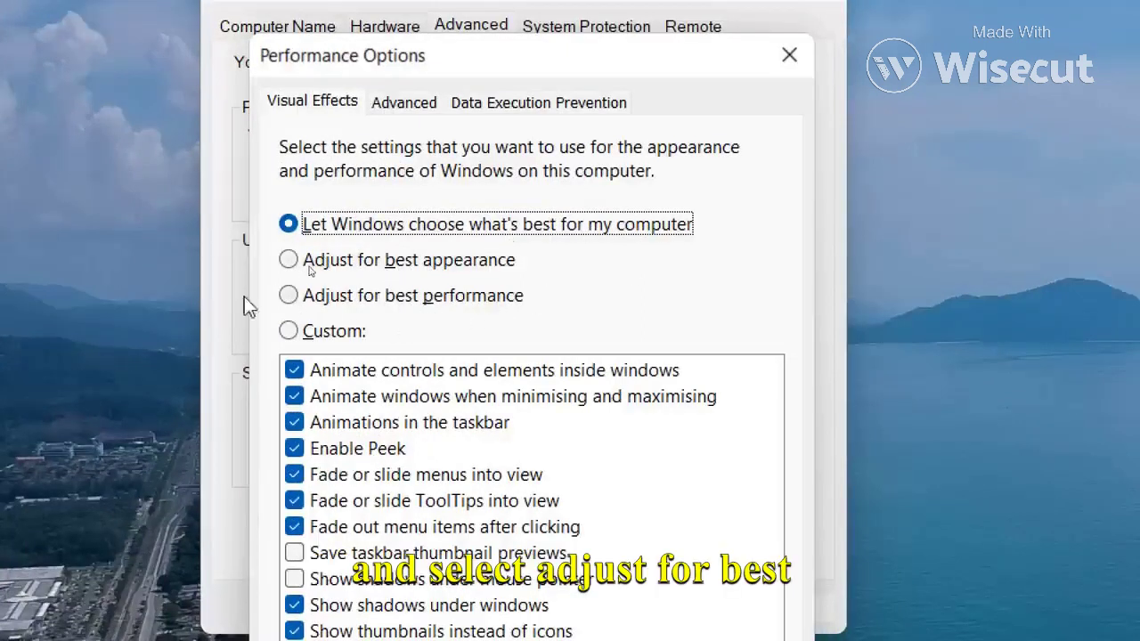
{"action": "left_click", "coordinate": [288, 297]}
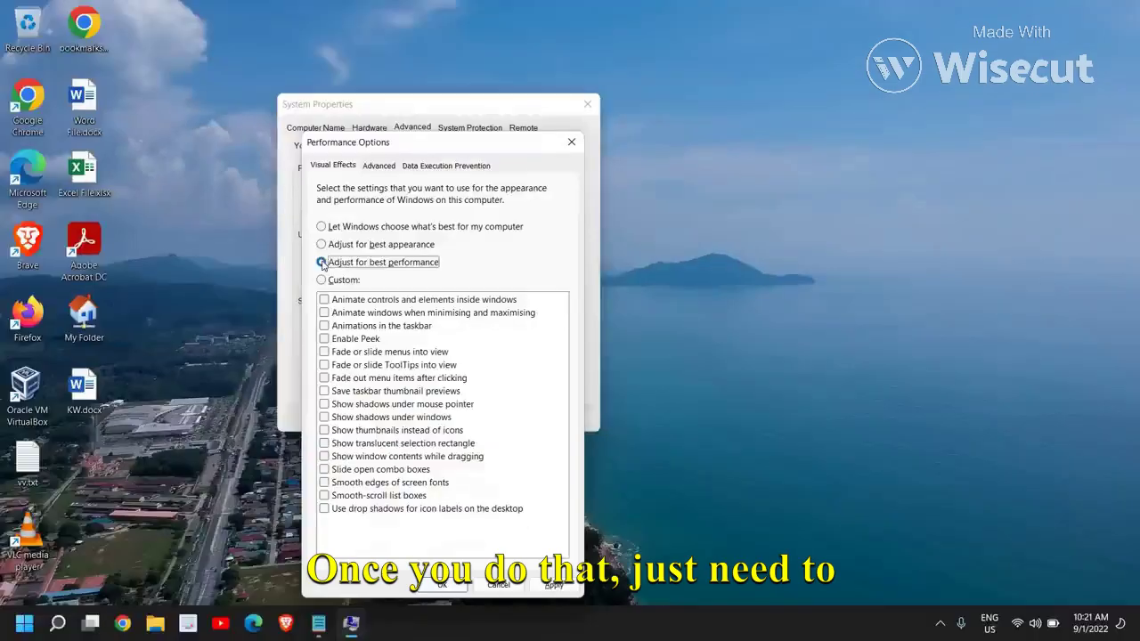
{"action": "left_click", "coordinate": [545, 585]}
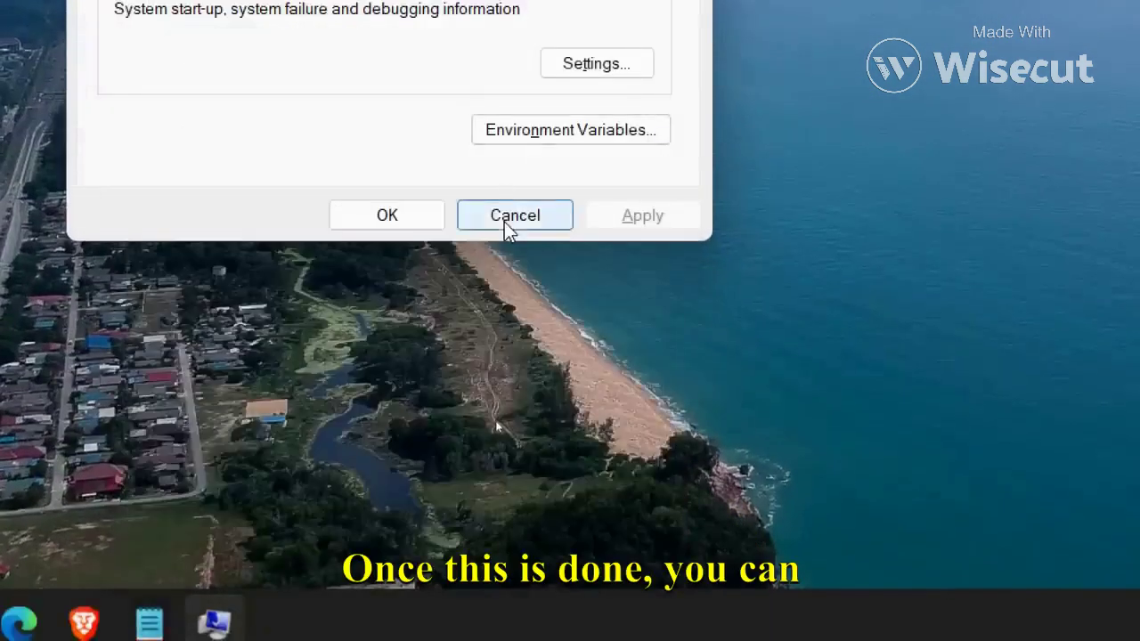
{"action": "left_click", "coordinate": [504, 221]}
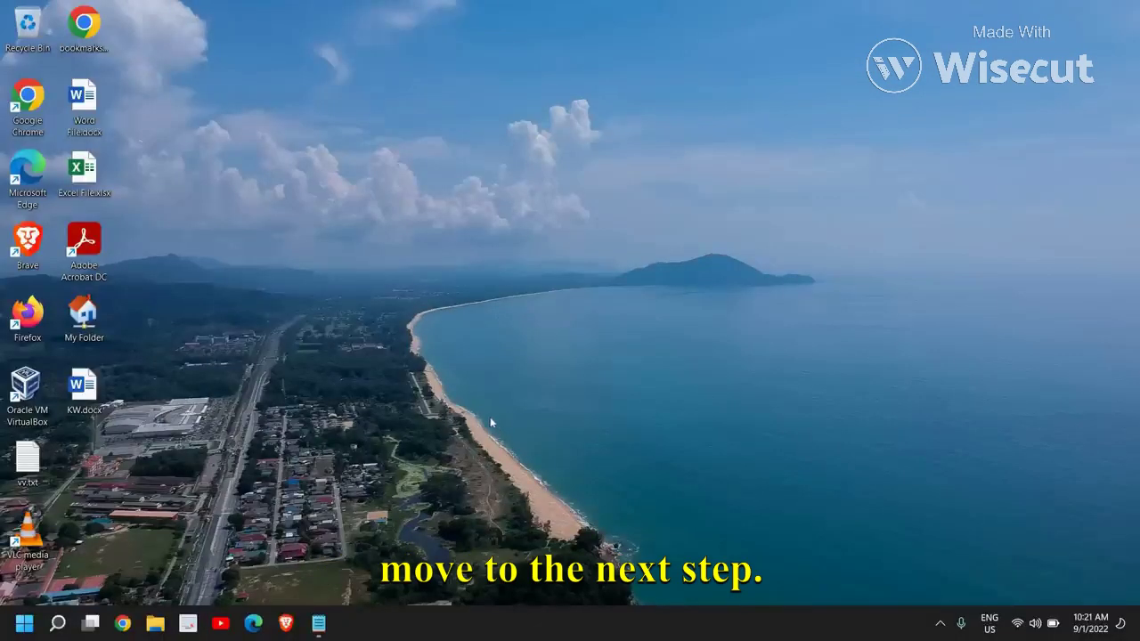
- Show Task Manager's Startup apps list maximized to full screen
{"action": "right_click", "coordinate": [26, 622]}
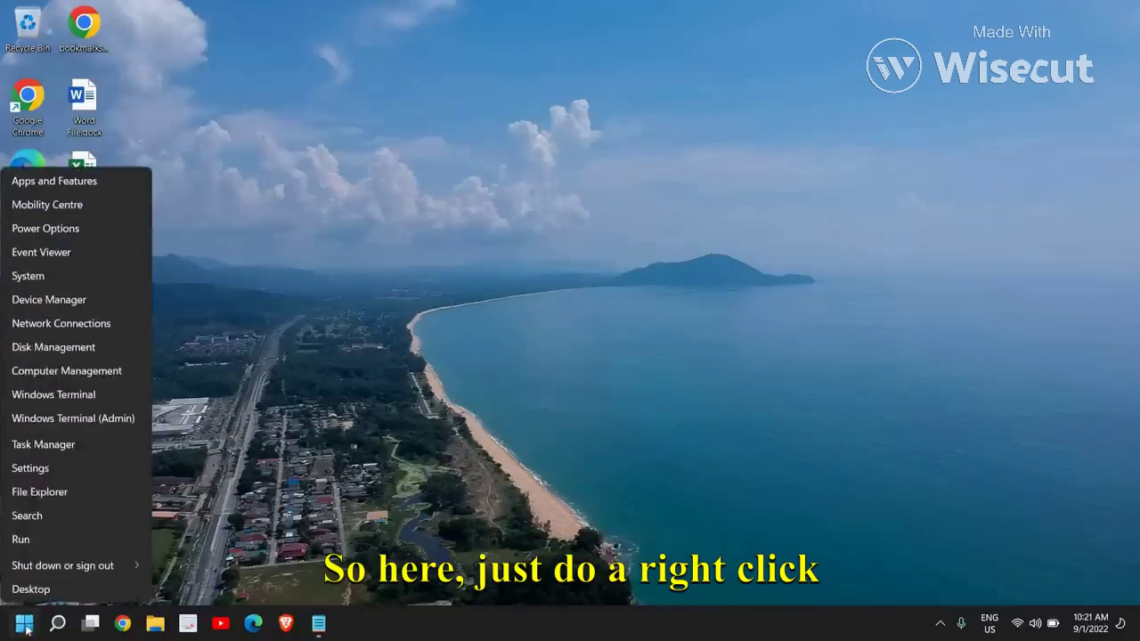
{"action": "left_click", "coordinate": [45, 443]}
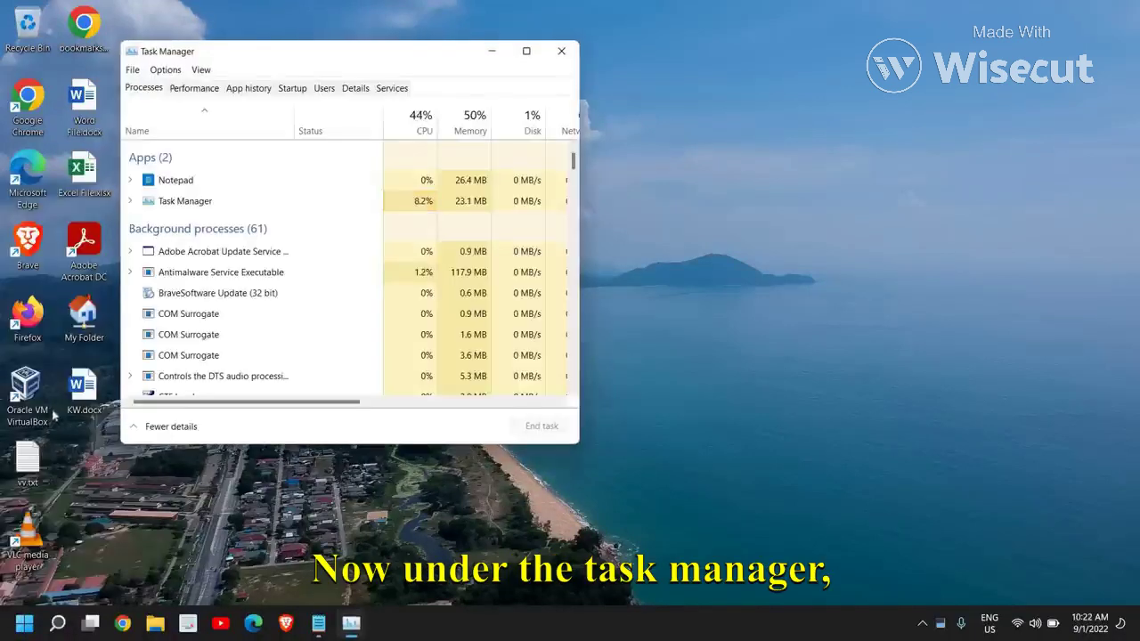
{"action": "left_click", "coordinate": [294, 89]}
{"action": "left_click", "coordinate": [526, 51]}
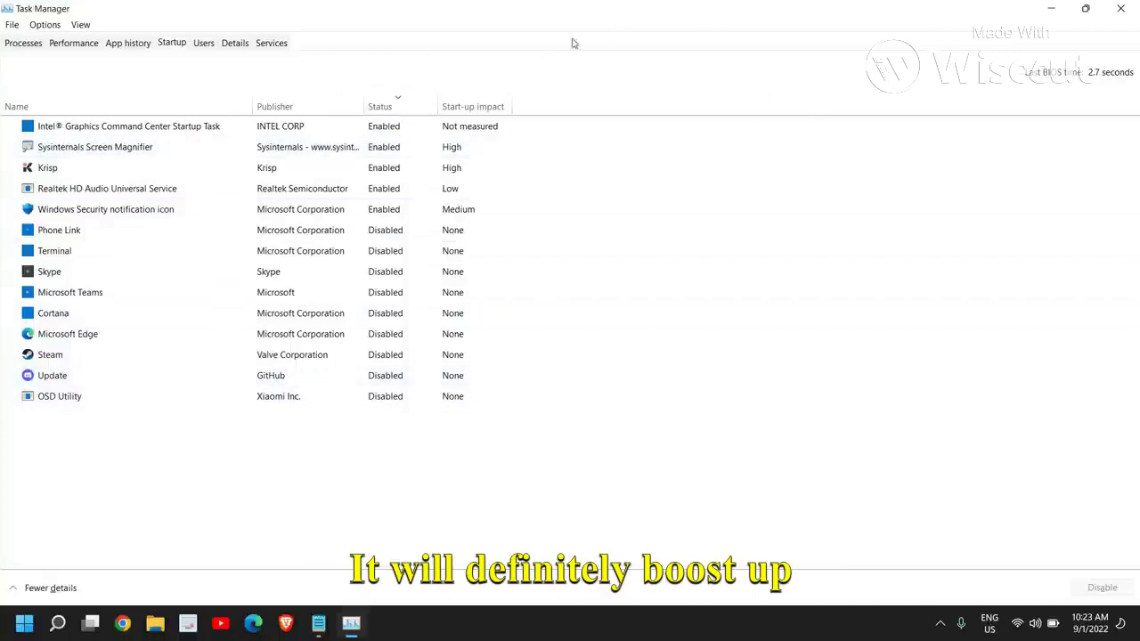
- Close Task Manager and confirm in This PC that Windows (C:) has 97.1 GB free of 237 GB
{"action": "left_click", "coordinate": [1121, 8]}
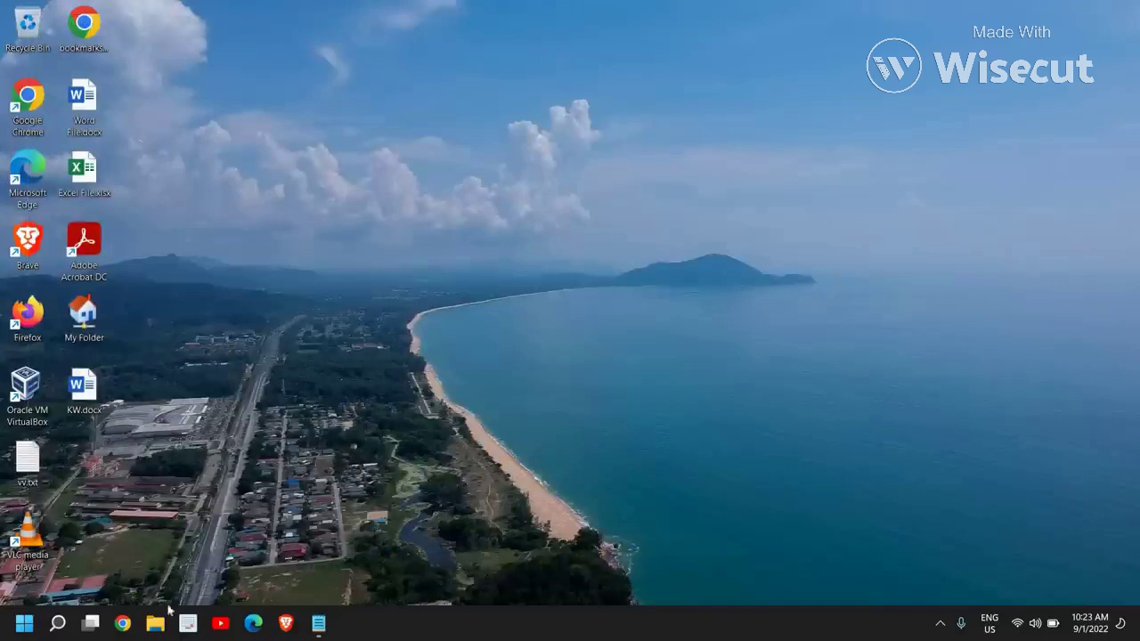
{"action": "left_click", "coordinate": [155, 625]}
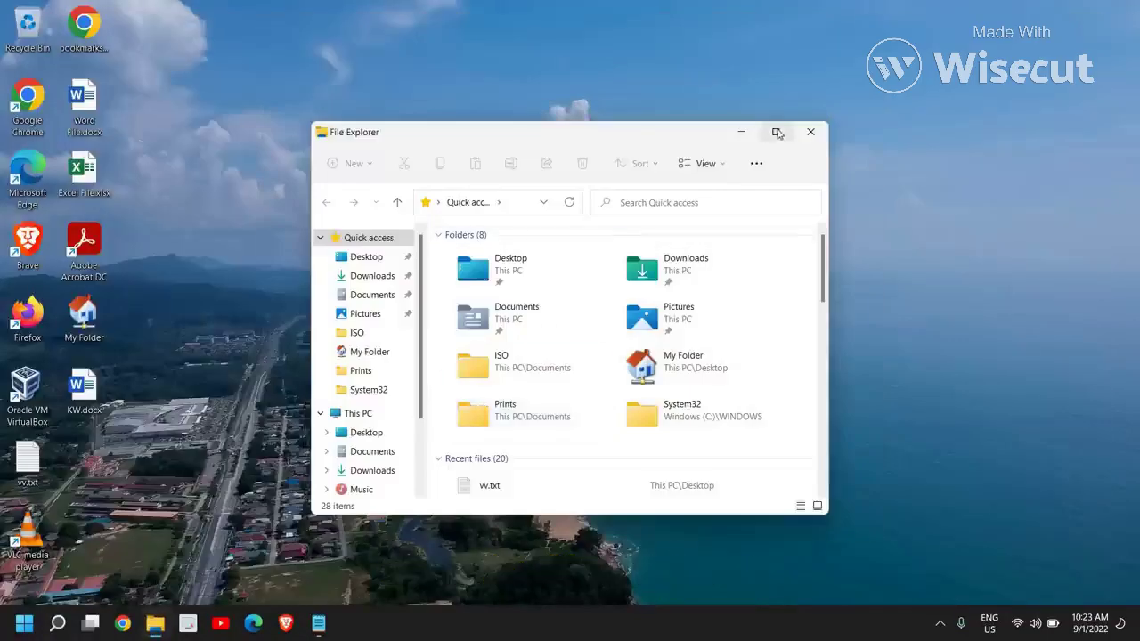
{"action": "left_click", "coordinate": [774, 132]}
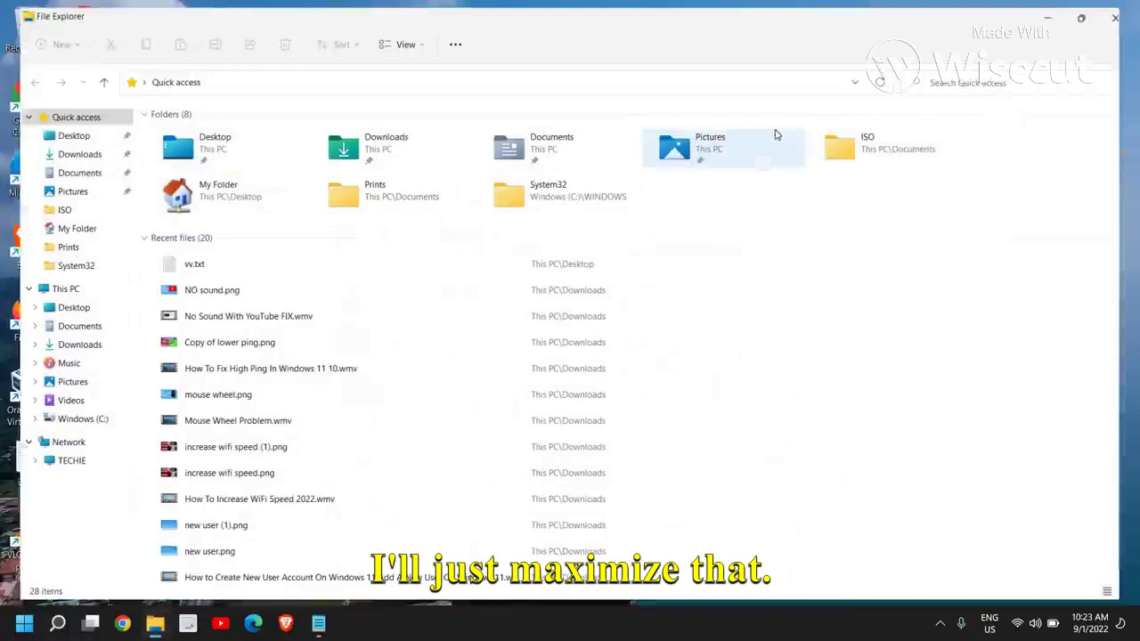
{"action": "left_click", "coordinate": [46, 287]}
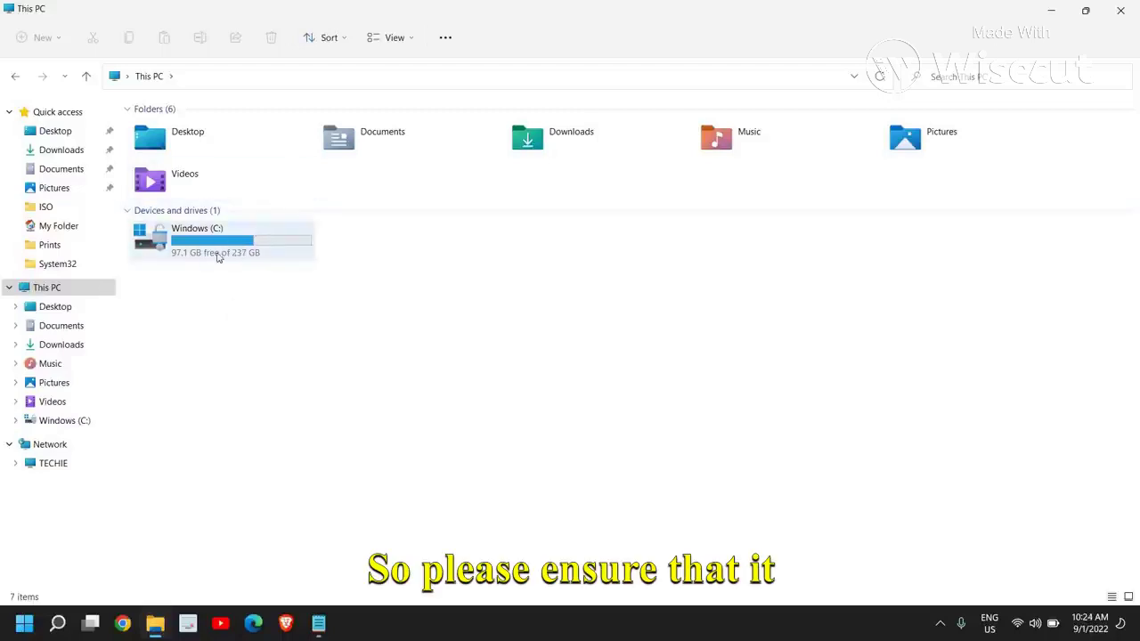
{"action": "mouse_move", "coordinate": [237, 251]}
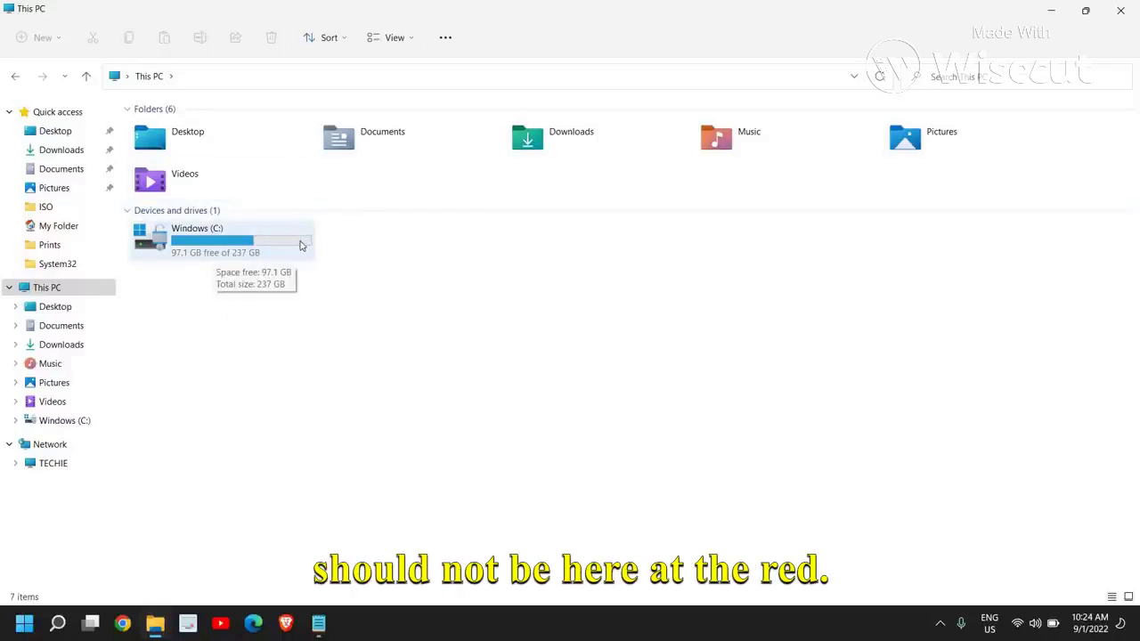
{"action": "left_click", "coordinate": [230, 247]}
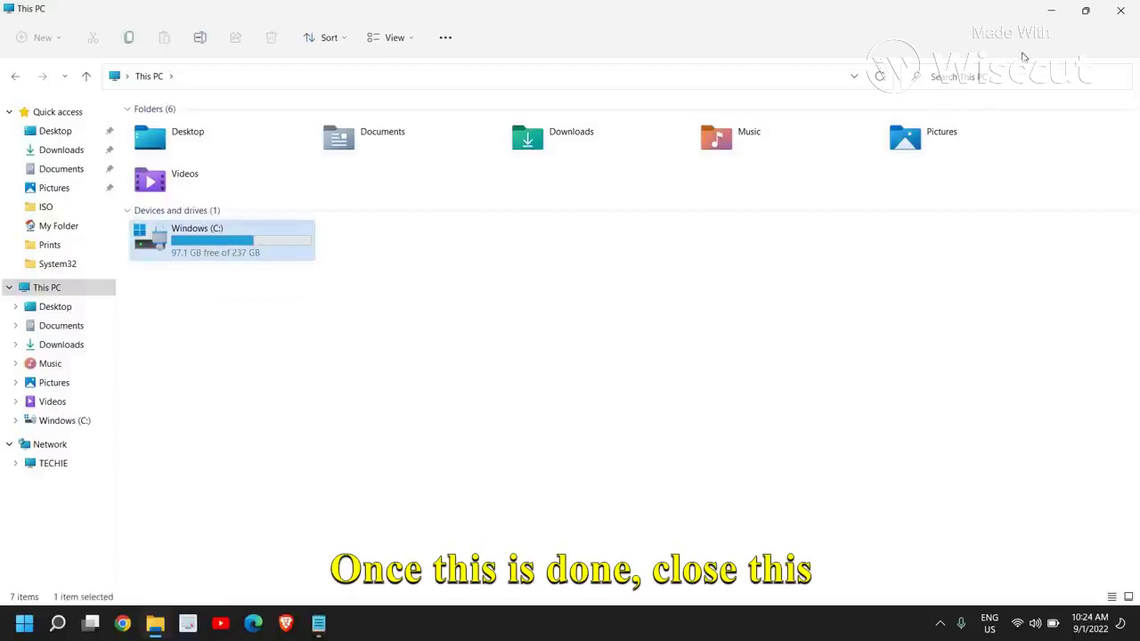
{"action": "left_click", "coordinate": [1120, 11]}
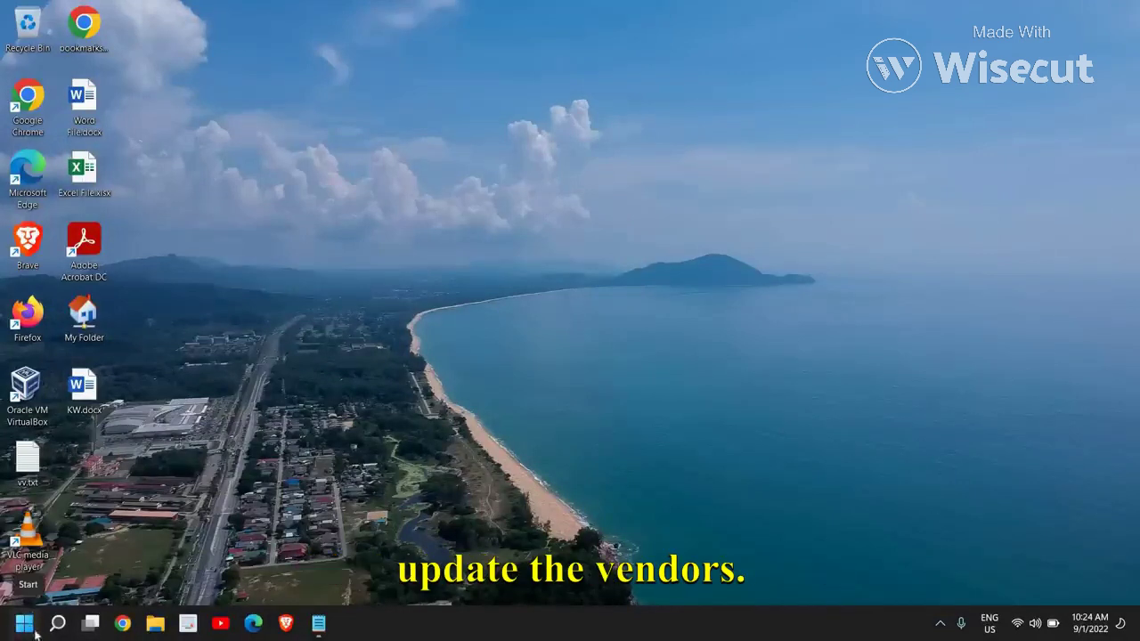
{"action": "left_click", "coordinate": [57, 626]}
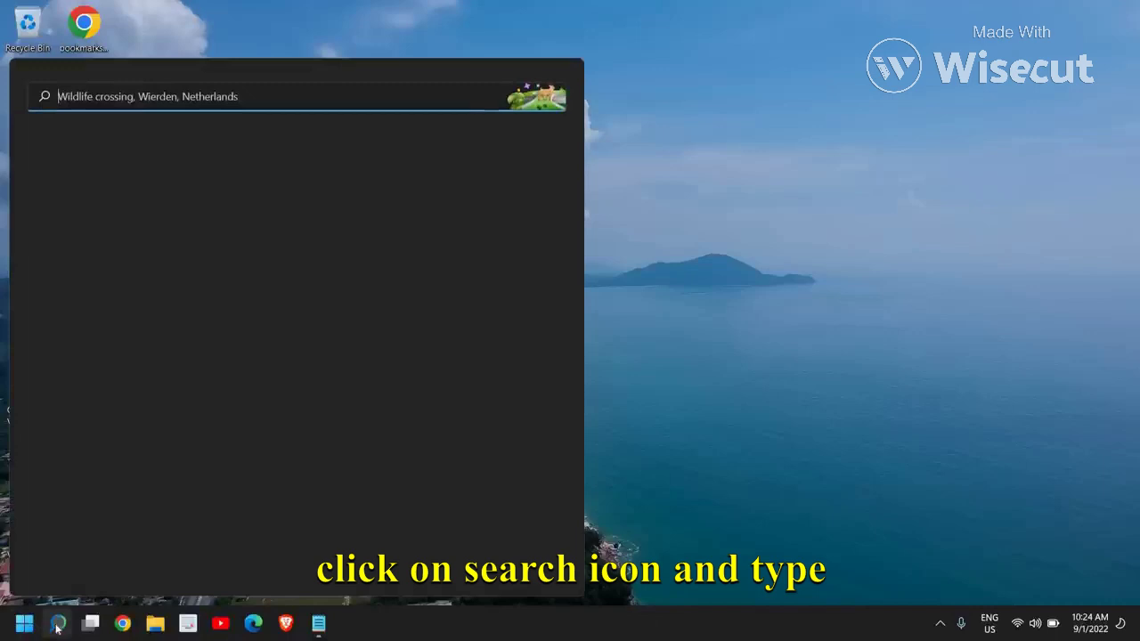
{"action": "type", "text": "windows"}
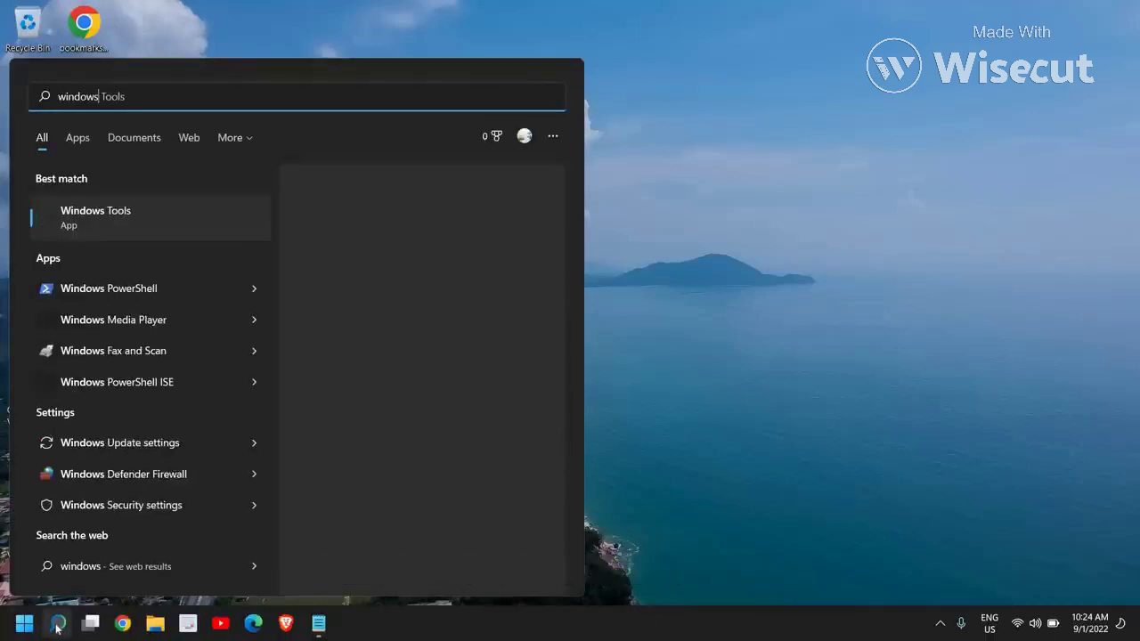
{"action": "left_click", "coordinate": [113, 444]}
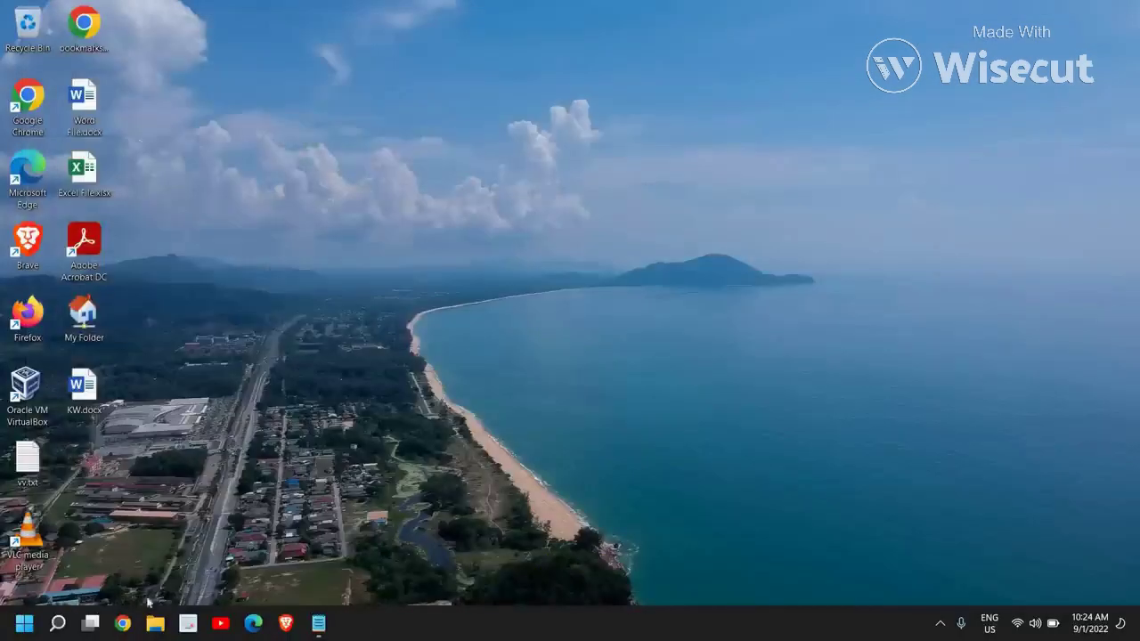
{"action": "left_click", "coordinate": [59, 629]}
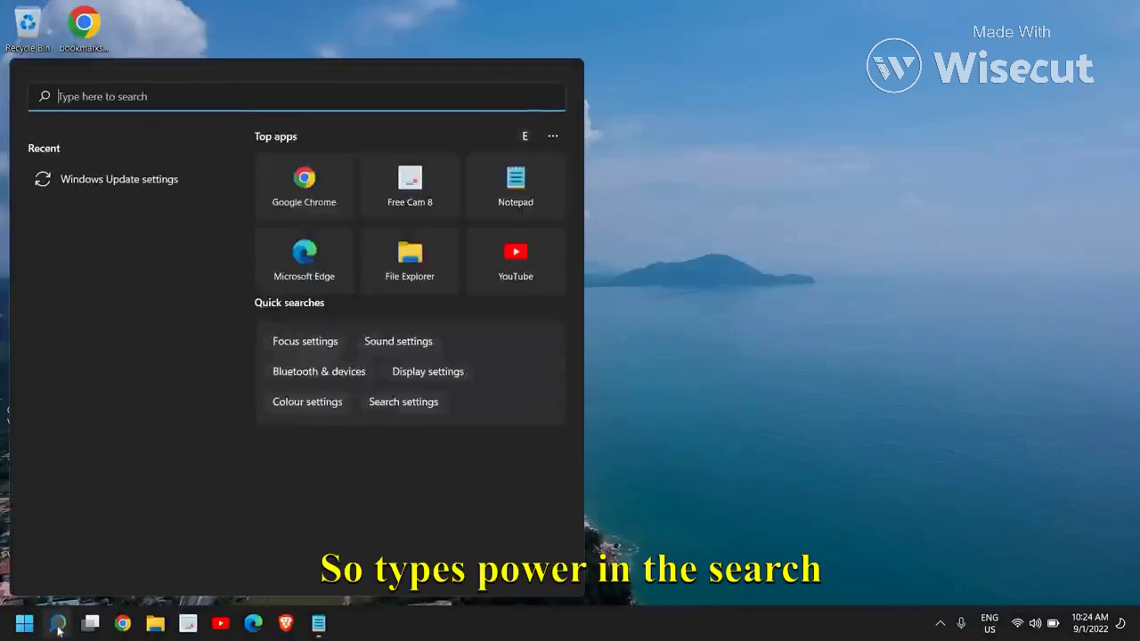
{"action": "type", "text": "word"}
{"action": "key", "text": "BackSpace"}
{"action": "type", "text": "power"}
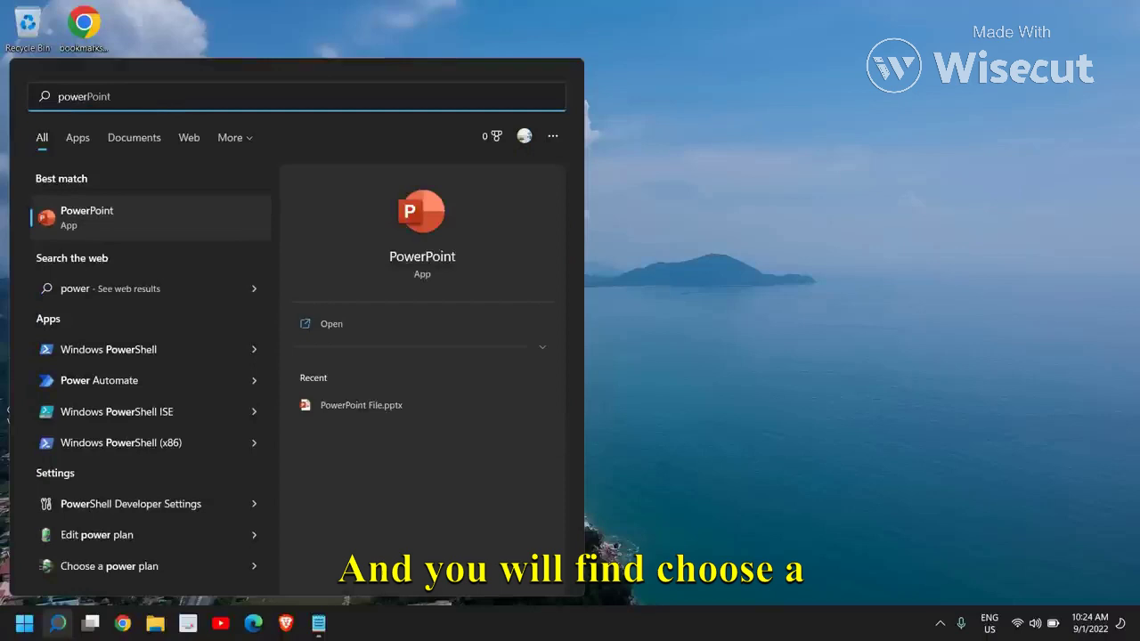
{"action": "left_click", "coordinate": [143, 570]}
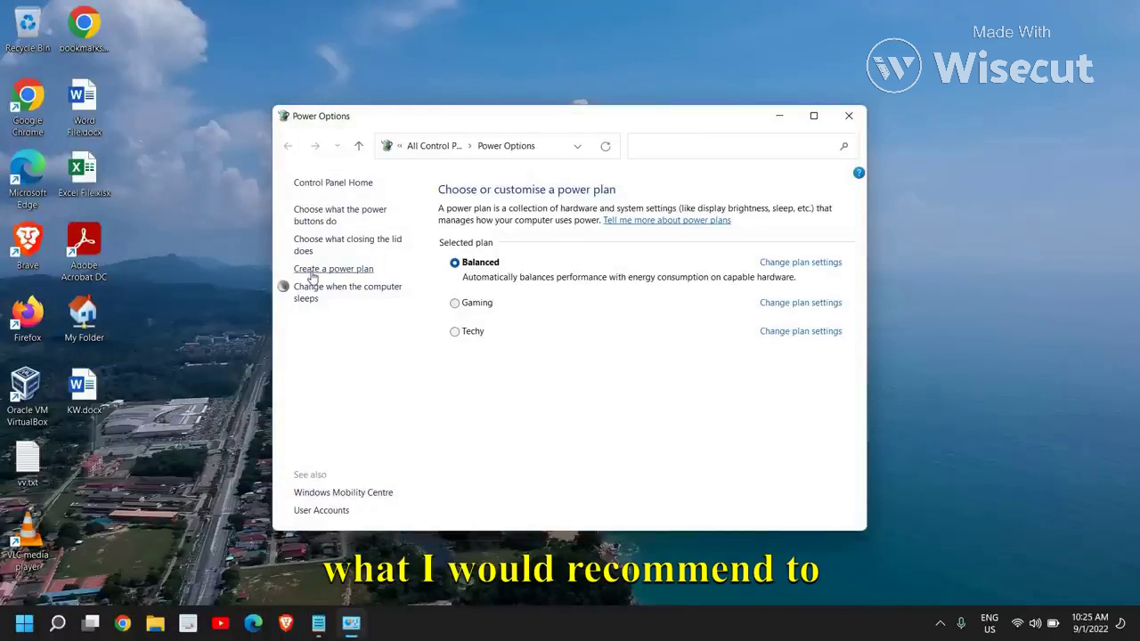
{"action": "key", "text": "alt"}
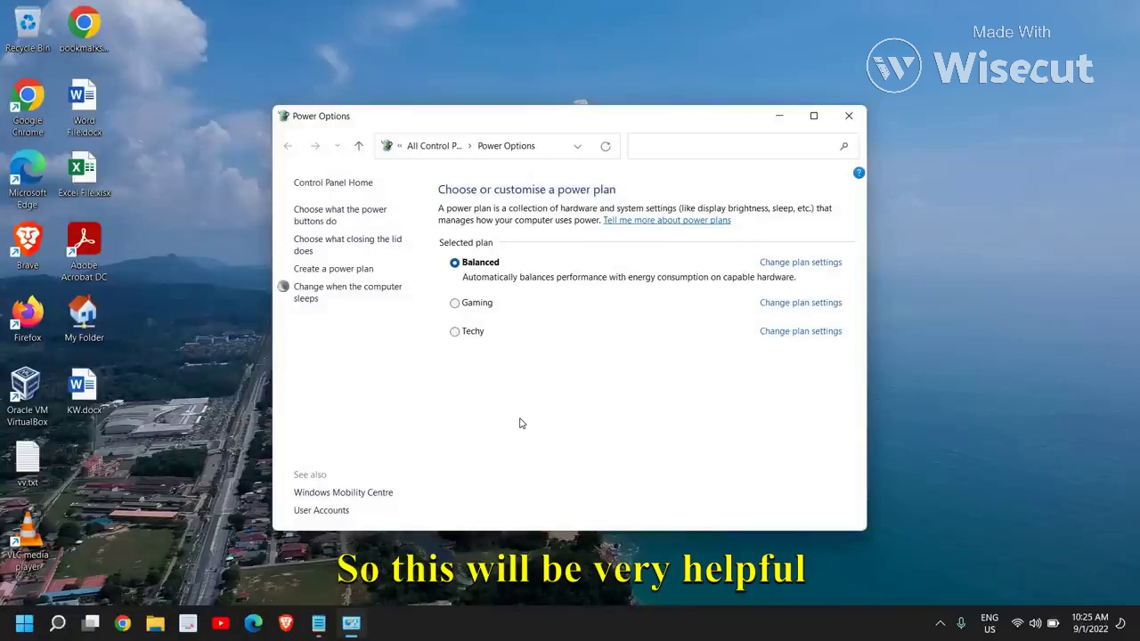
{"action": "left_click", "coordinate": [849, 116]}
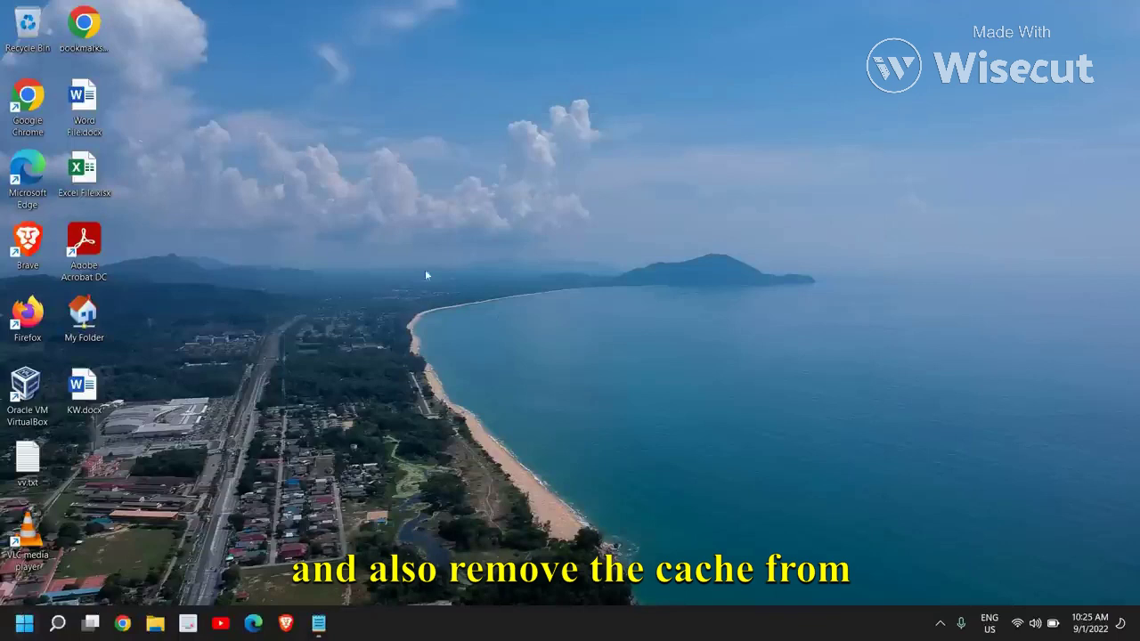
- Launch Disk Clean-up for the C: drive with cleanmgr from the Run box
{"action": "right_click", "coordinate": [24, 623]}
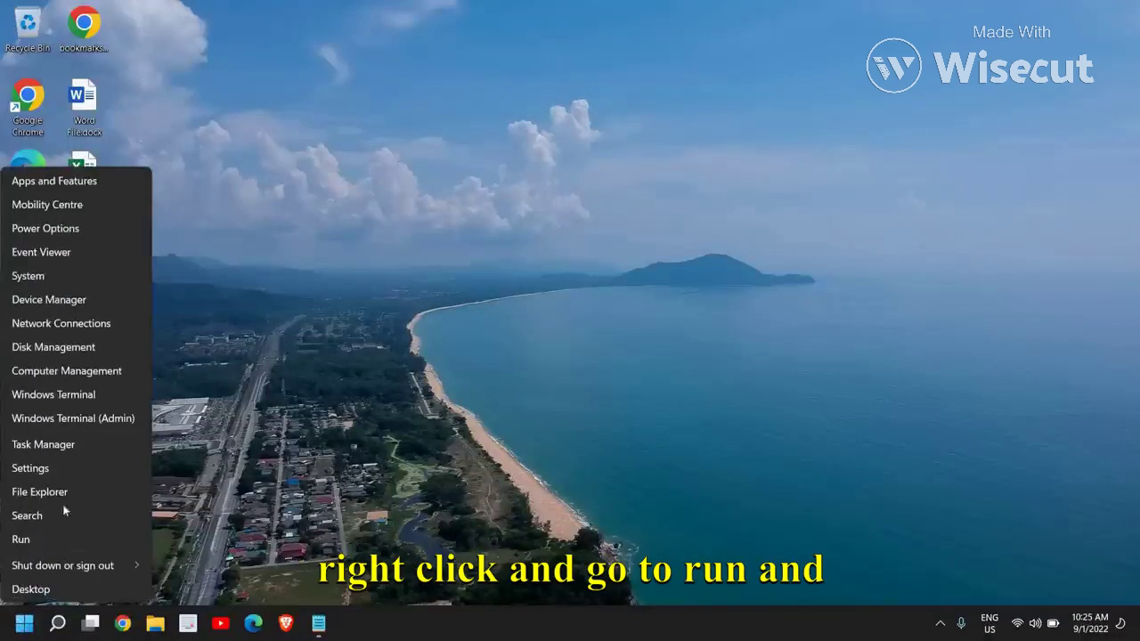
{"action": "left_click", "coordinate": [34, 541]}
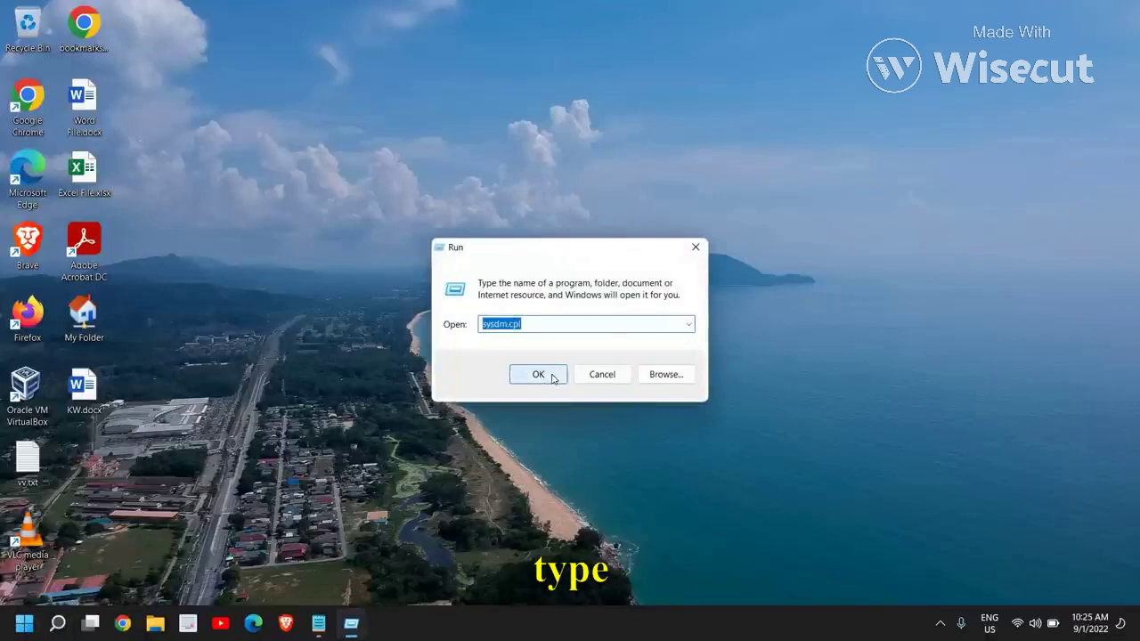
{"action": "type", "text": "cleanmgr"}
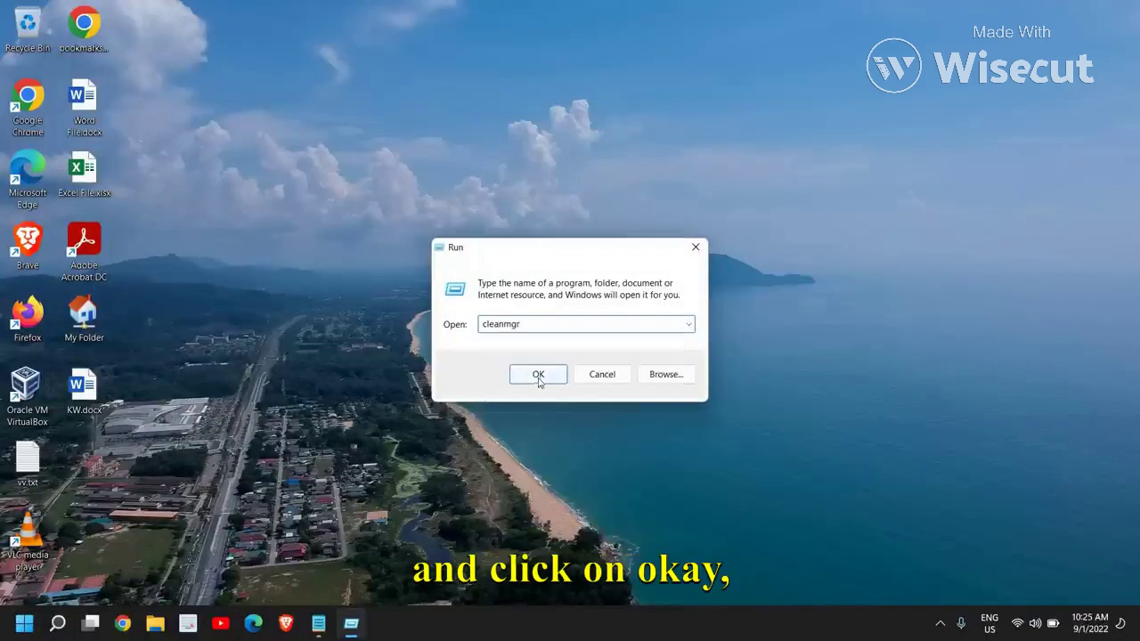
{"action": "left_click", "coordinate": [538, 373]}
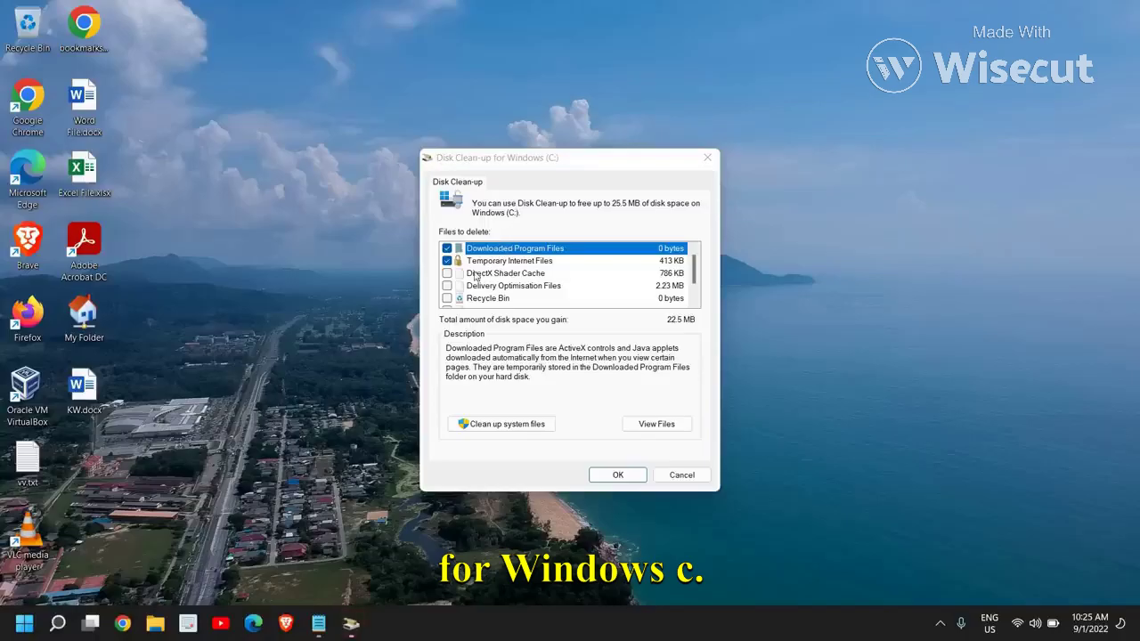
- Tick Shader Cache, Delivery Optimisation, Recycle Bin and other junk categories and permanently delete them
{"action": "left_click", "coordinate": [447, 273]}
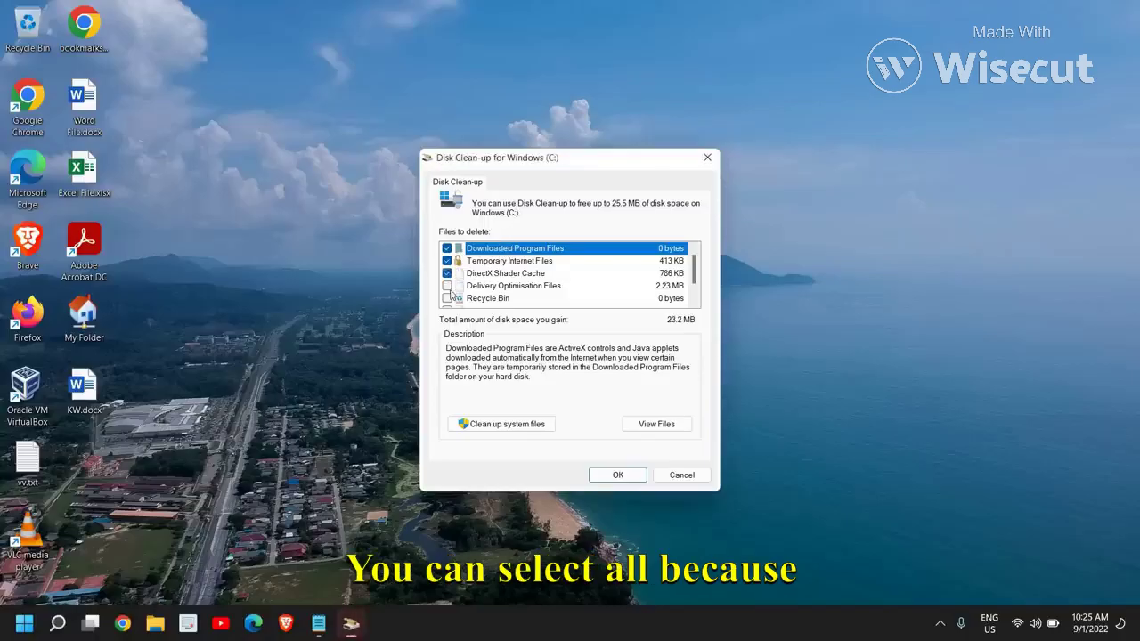
{"action": "left_click", "coordinate": [447, 297]}
{"action": "scroll", "coordinate": [450, 301], "scroll_direction": "down", "scroll_amount": 1}
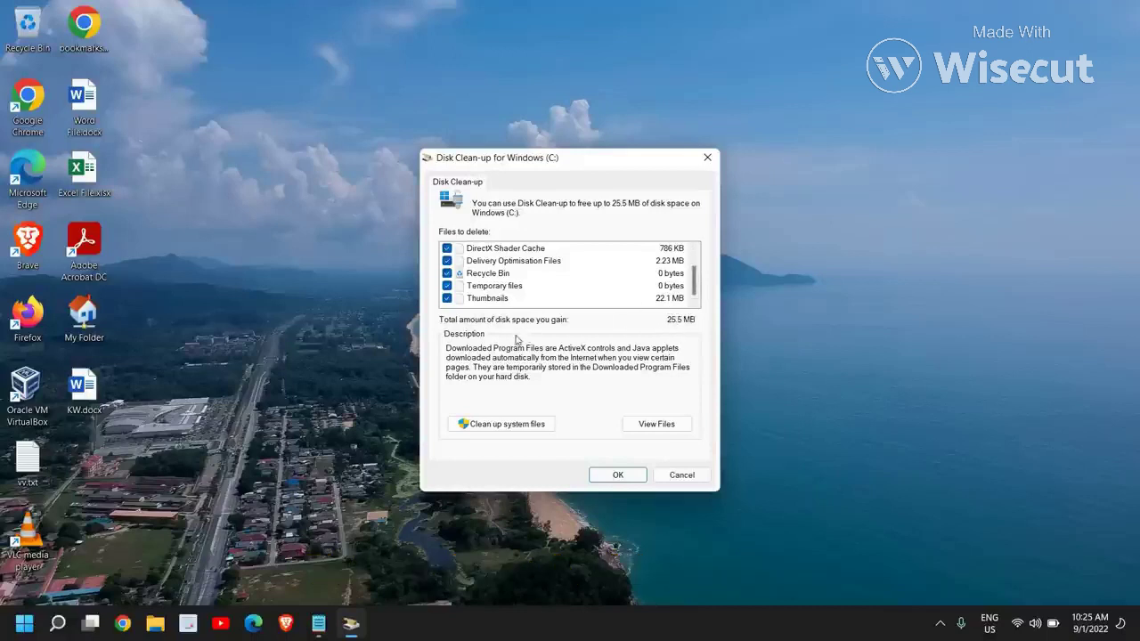
{"action": "left_click", "coordinate": [618, 474]}
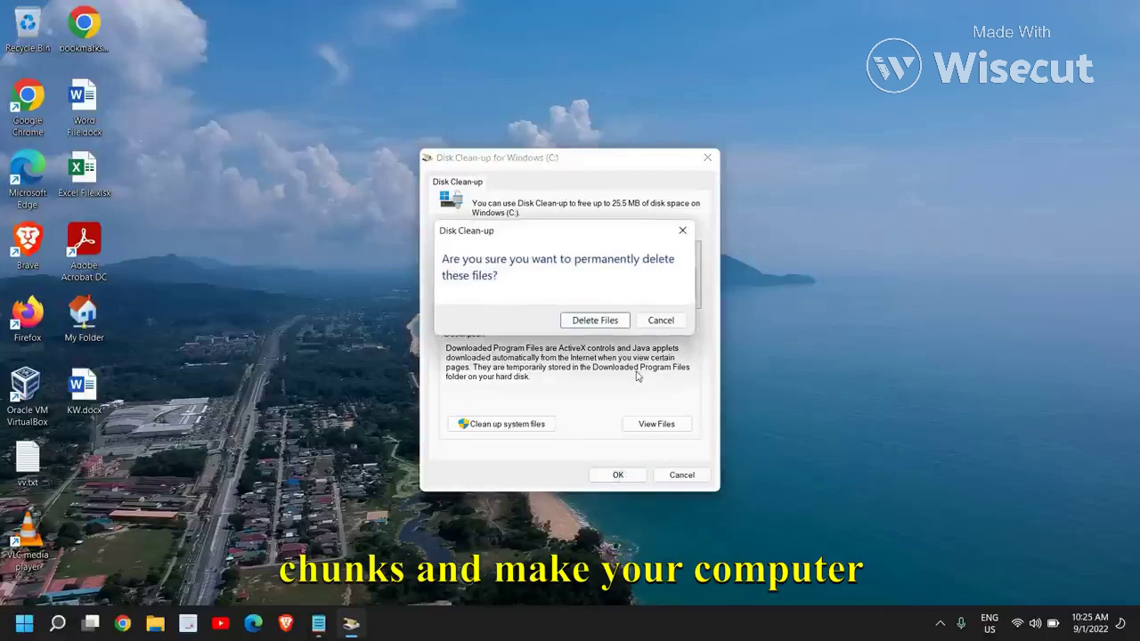
{"action": "left_click", "coordinate": [595, 321]}
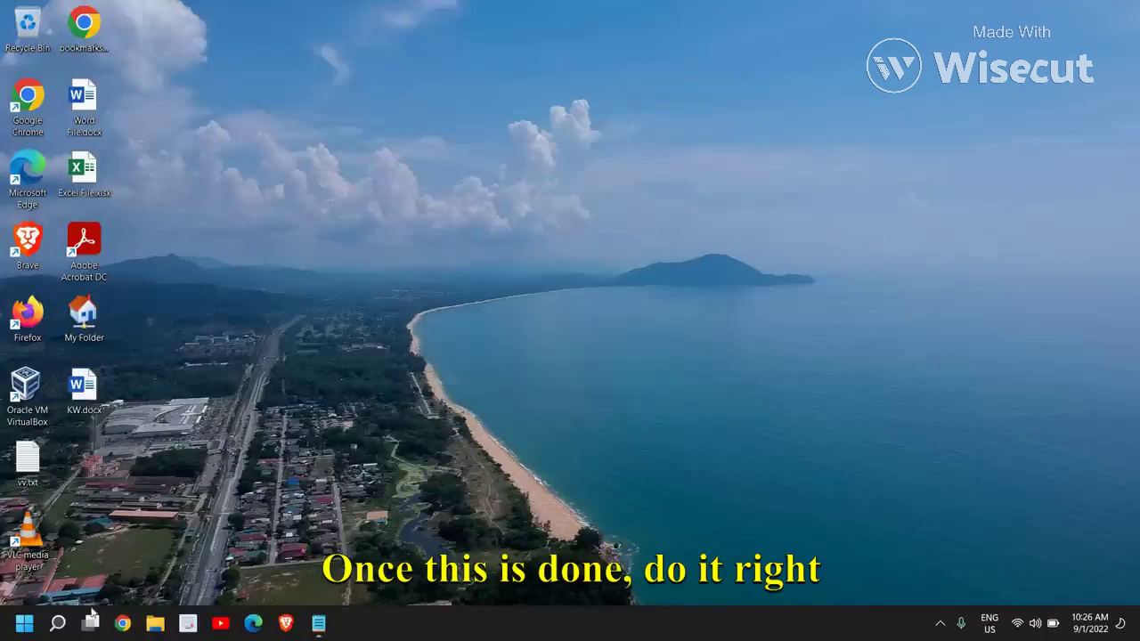
- Open the Windows Temp folder via the Run box
{"action": "right_click", "coordinate": [13, 629]}
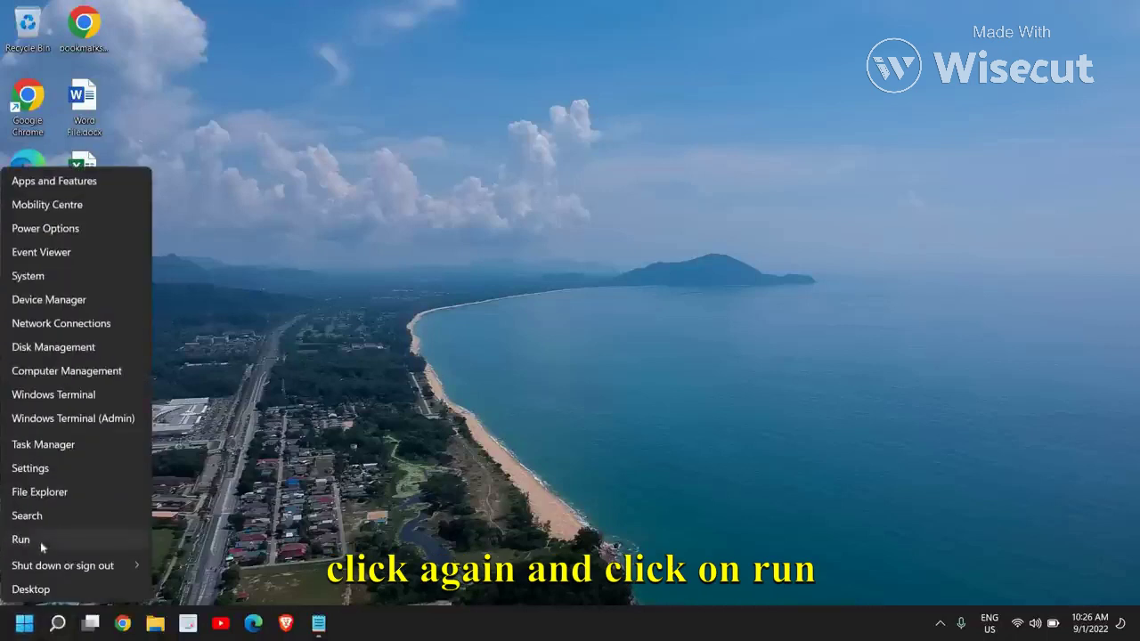
{"action": "left_click", "coordinate": [41, 542]}
{"action": "type", "text": "t"}
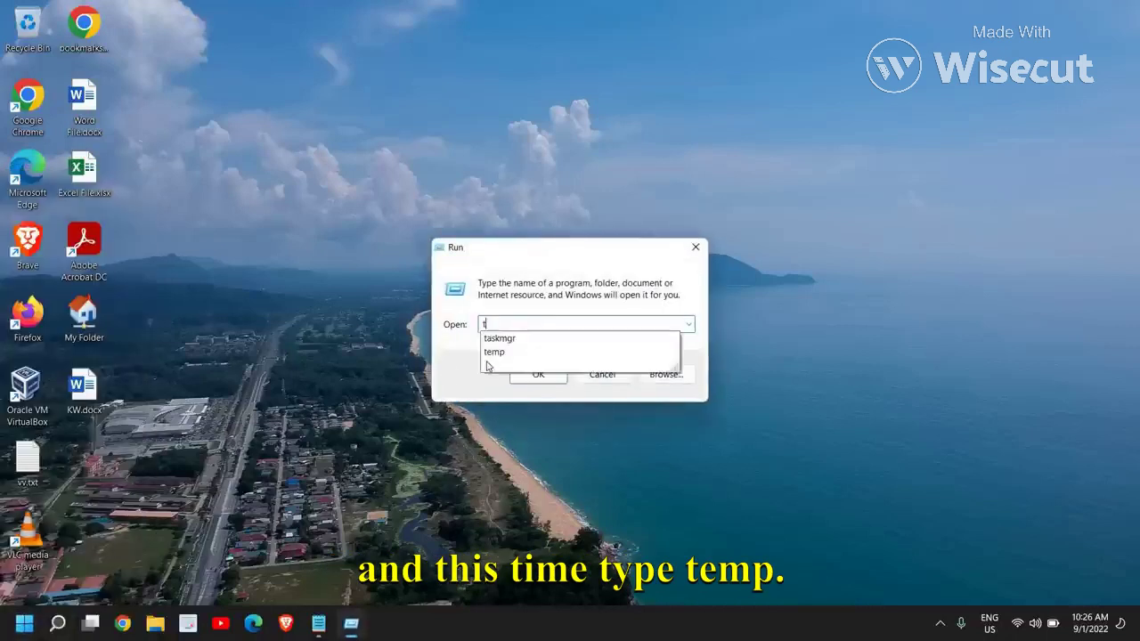
{"action": "type", "text": "emp"}
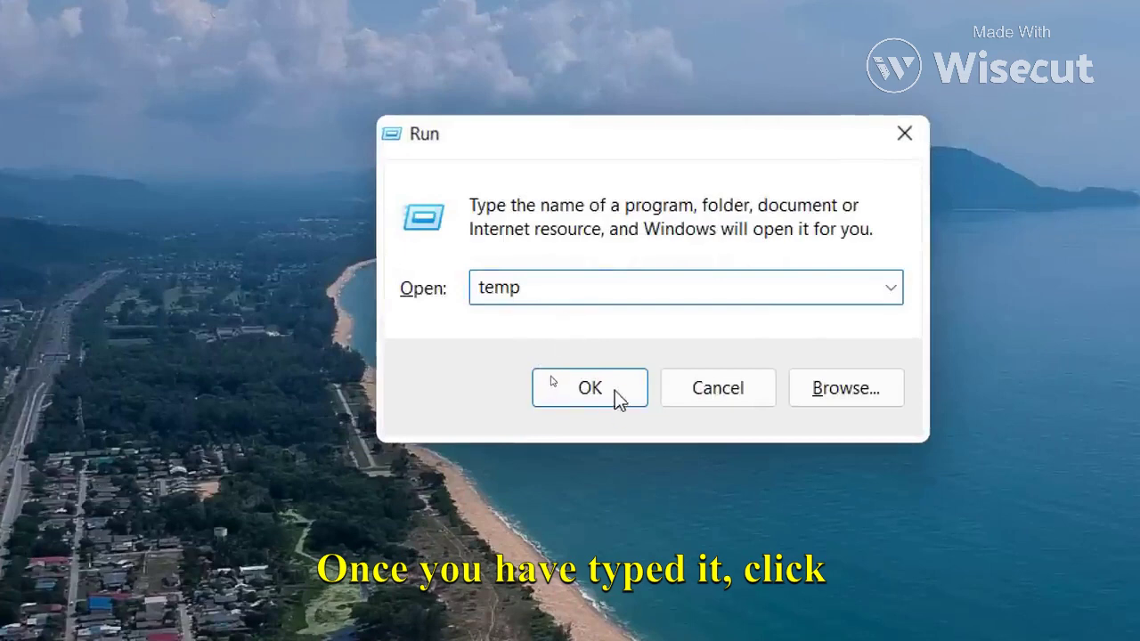
{"action": "left_click", "coordinate": [615, 390]}
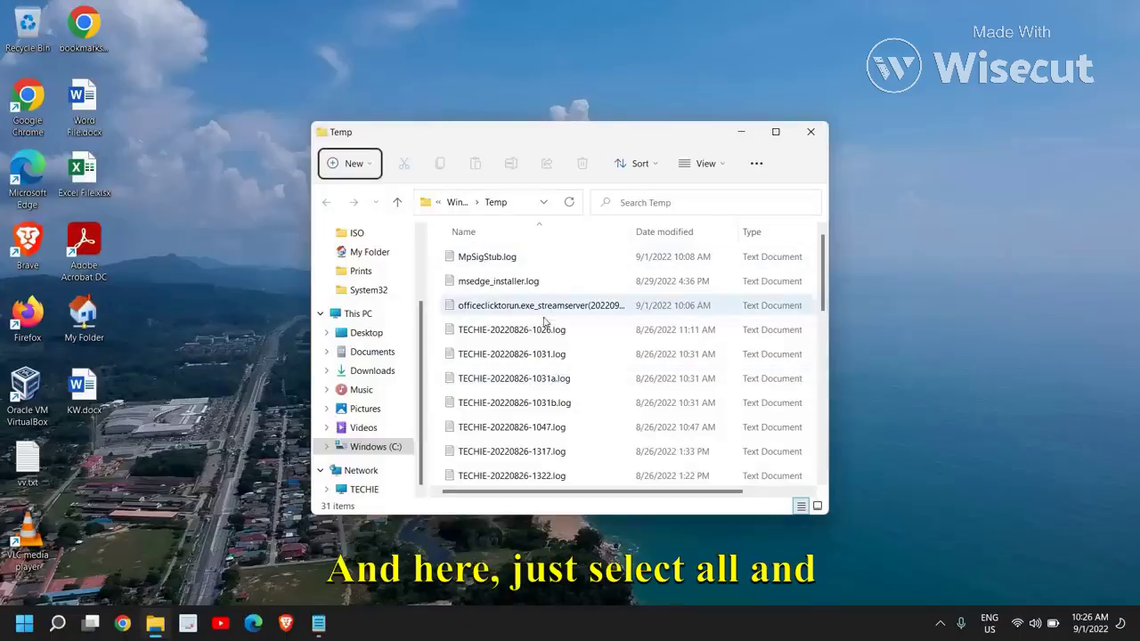
- Permanently delete all 31 Temp files, skipping the two in-use ones, and close the folder
{"action": "left_click", "coordinate": [534, 330]}
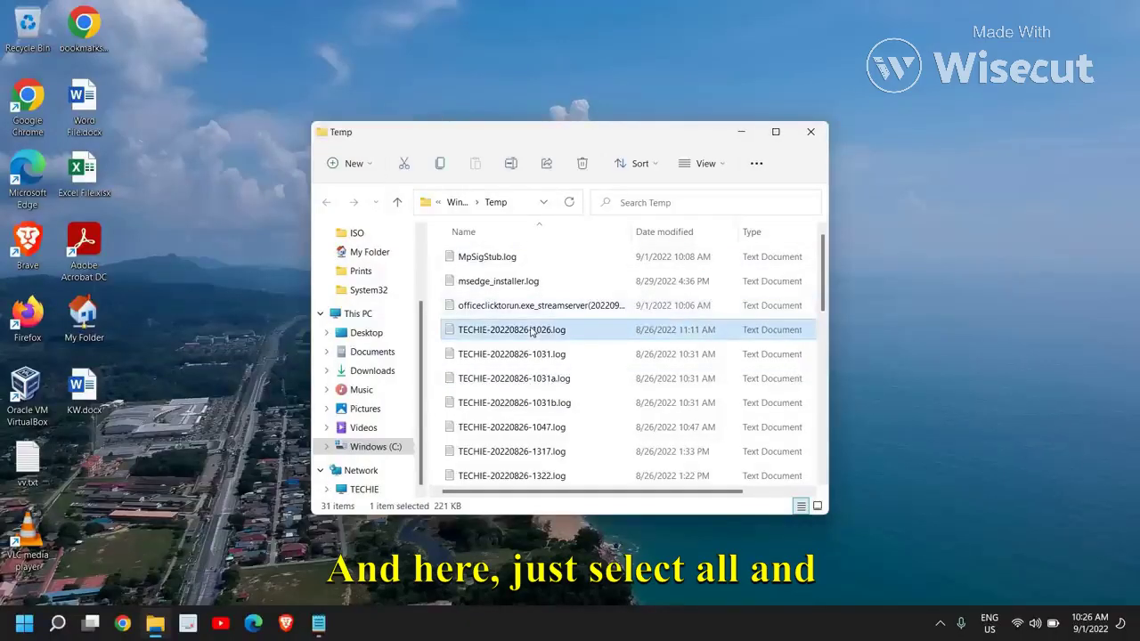
{"action": "key", "text": "ctrl+a"}
{"action": "key", "text": "shift+Delete"}
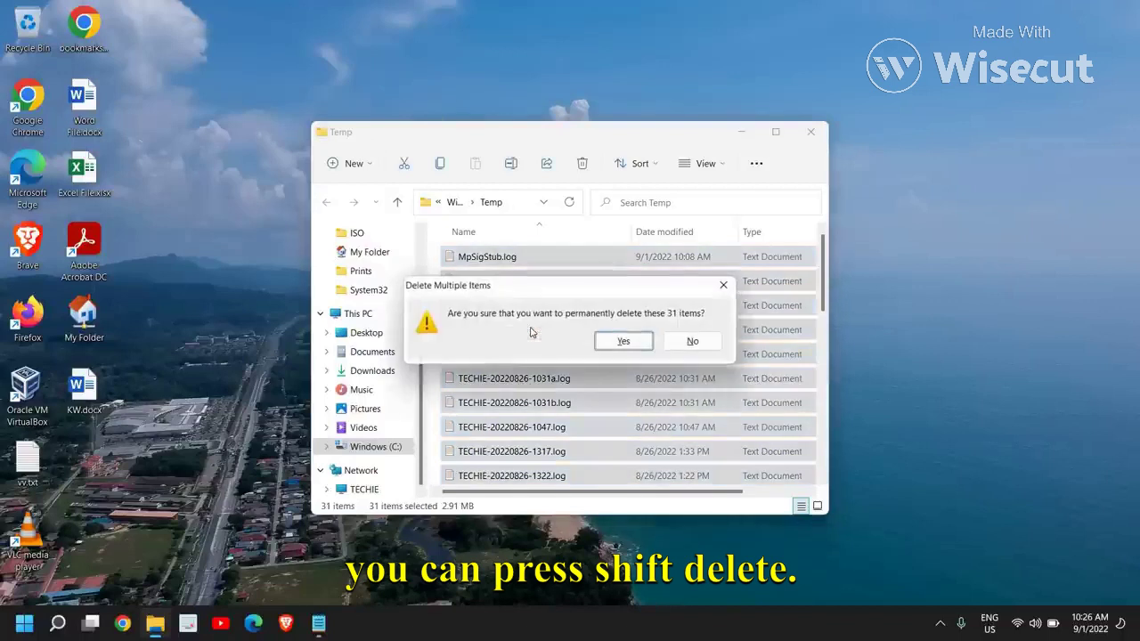
{"action": "key", "text": "Return"}
{"action": "left_click", "coordinate": [605, 378]}
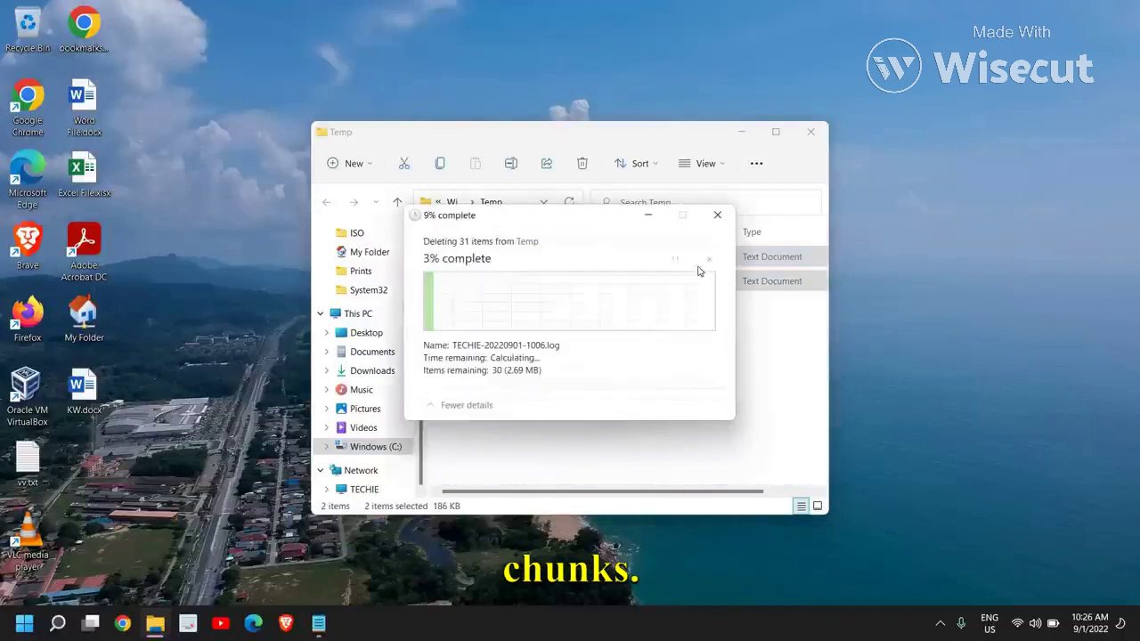
{"action": "left_click", "coordinate": [717, 215]}
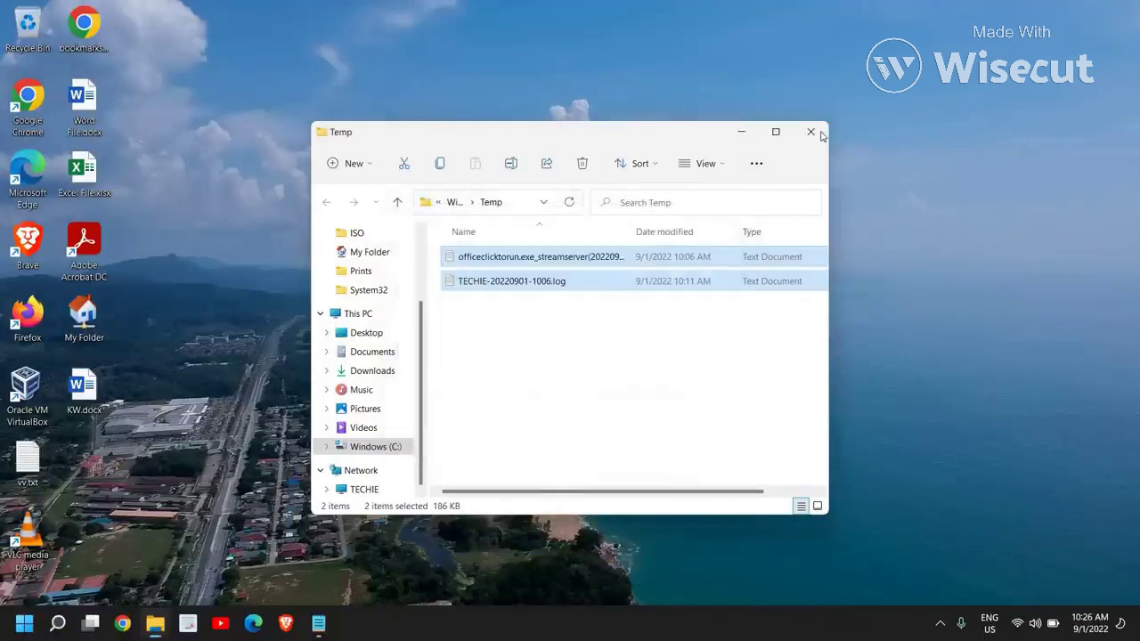
{"action": "left_click", "coordinate": [810, 131]}
- Open the user's %temp% folder through Win+R
{"action": "key", "text": "super+r"}
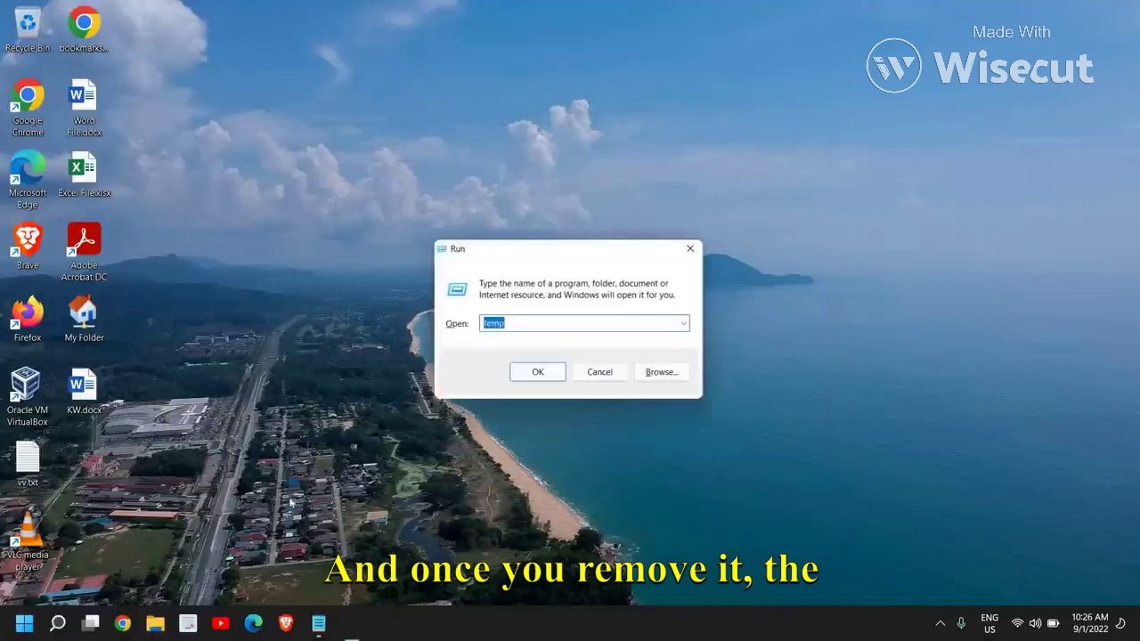
{"action": "type", "text": "temp"}
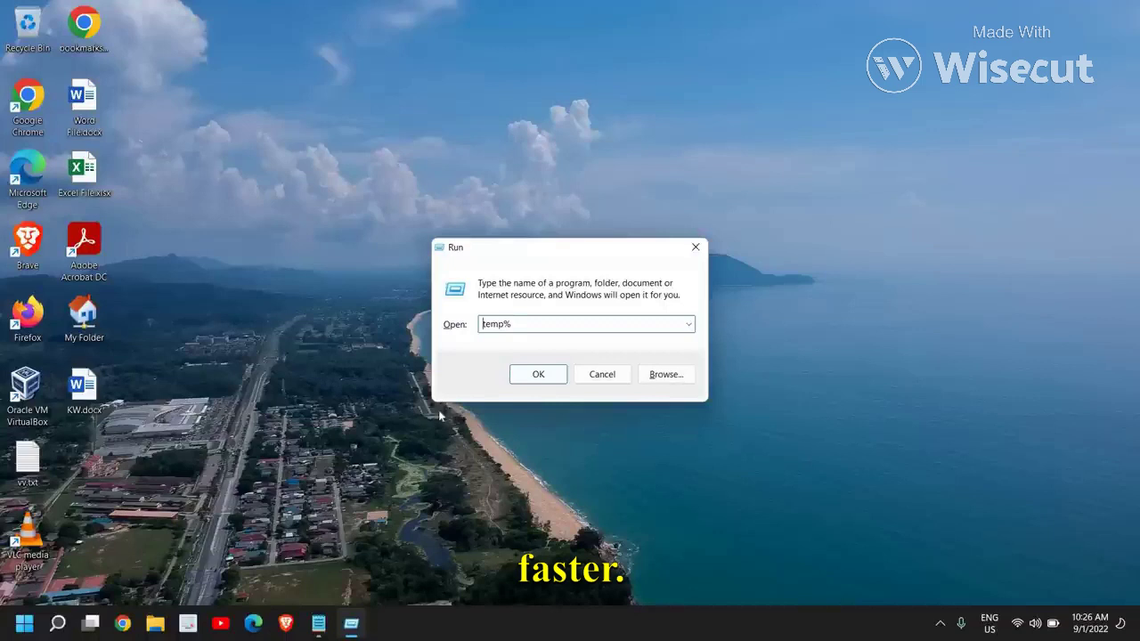
{"action": "key", "text": "Home"}
{"action": "type", "text": "%"}
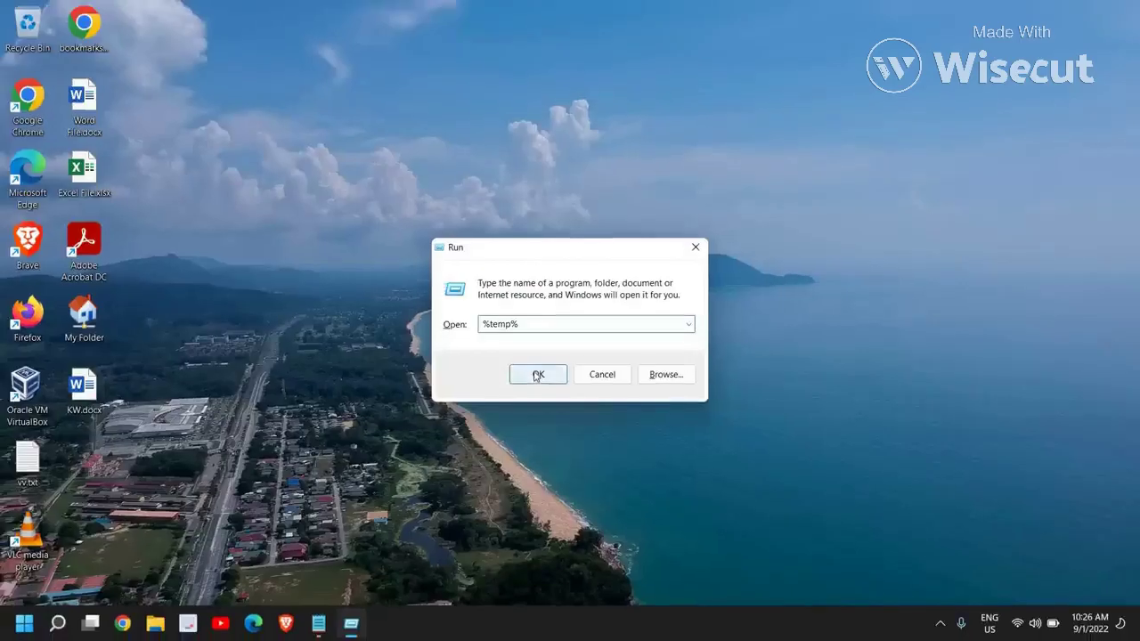
{"action": "left_click", "coordinate": [553, 400]}
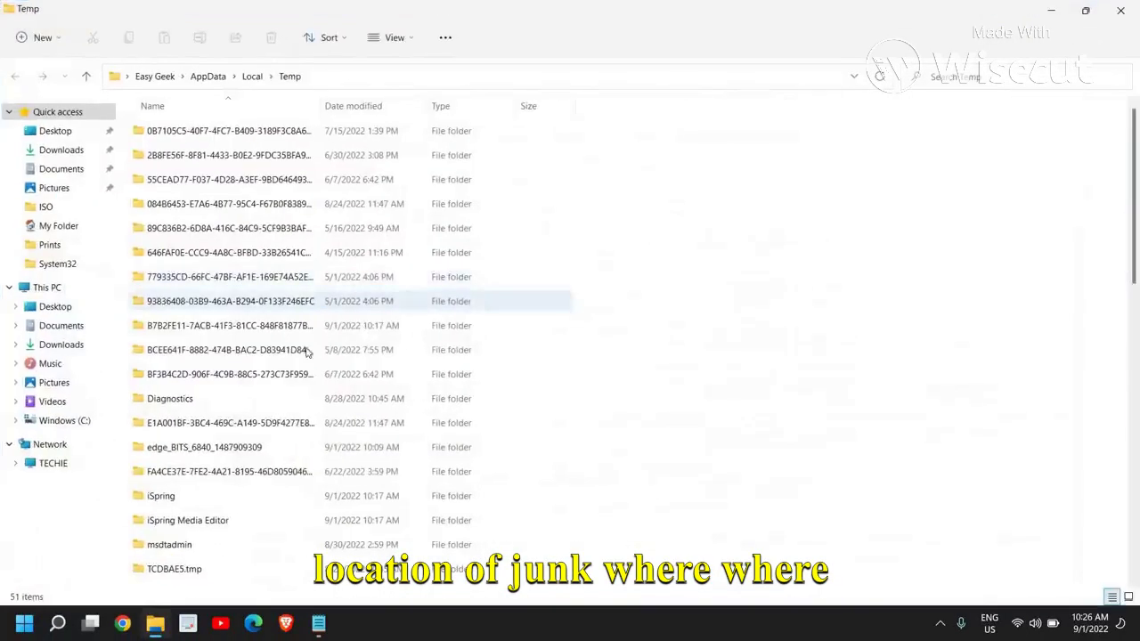
- Permanently delete all 51 items, skipping in-use files, leaving 19 locked items, then close the folder
{"action": "left_click", "coordinate": [306, 353]}
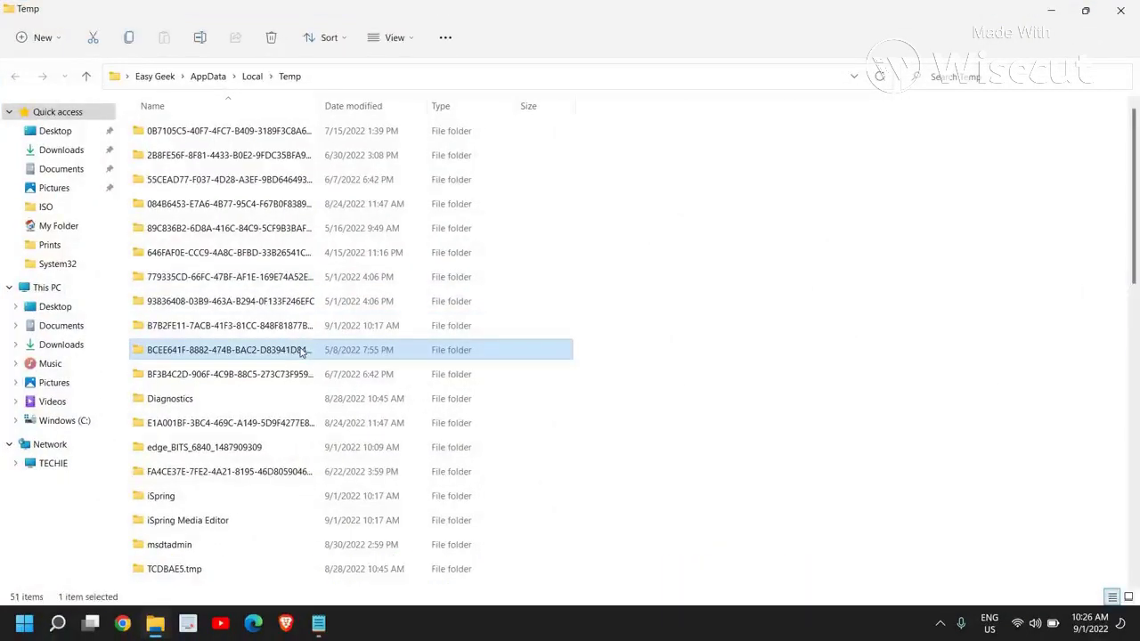
{"action": "key", "text": "ctrl+a"}
{"action": "key", "text": "shift+Delete"}
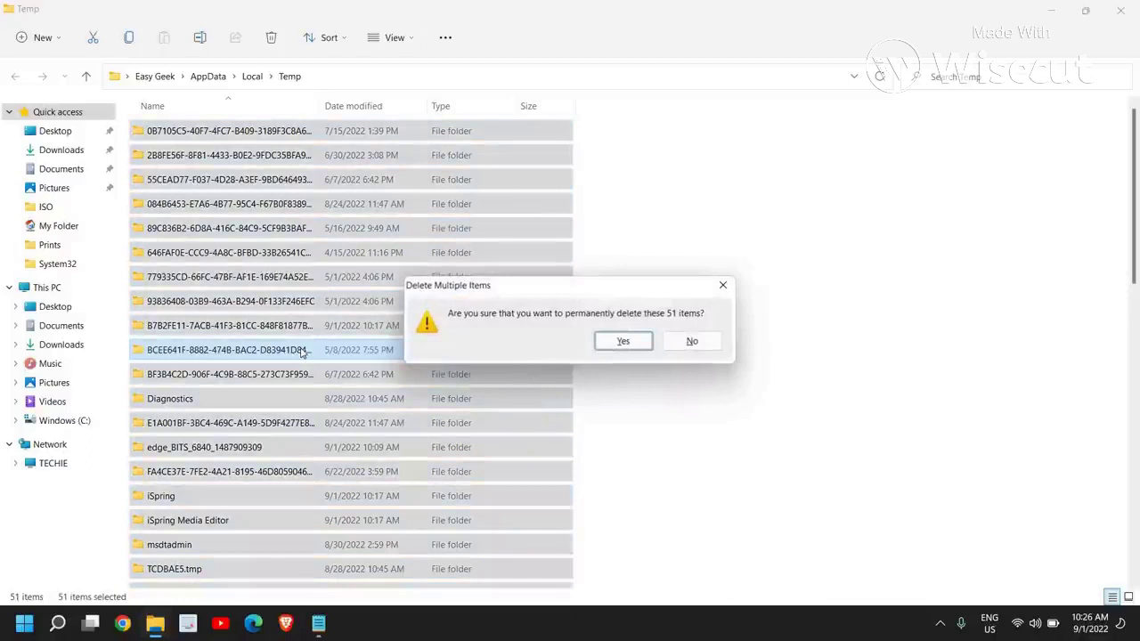
{"action": "key", "text": "Return"}
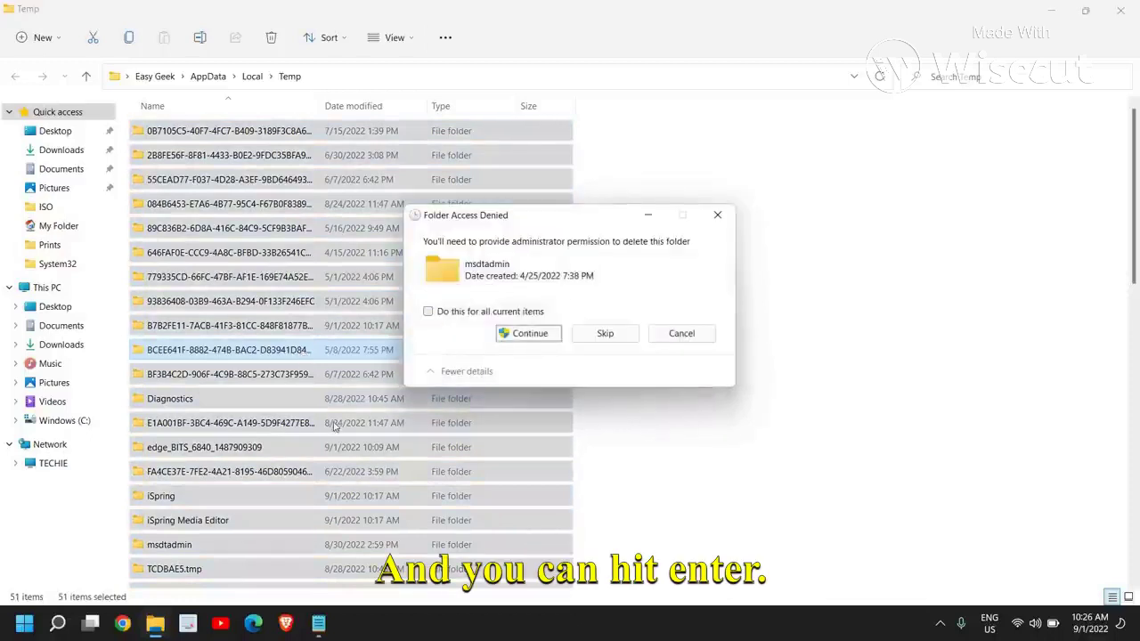
{"action": "left_click", "coordinate": [515, 338]}
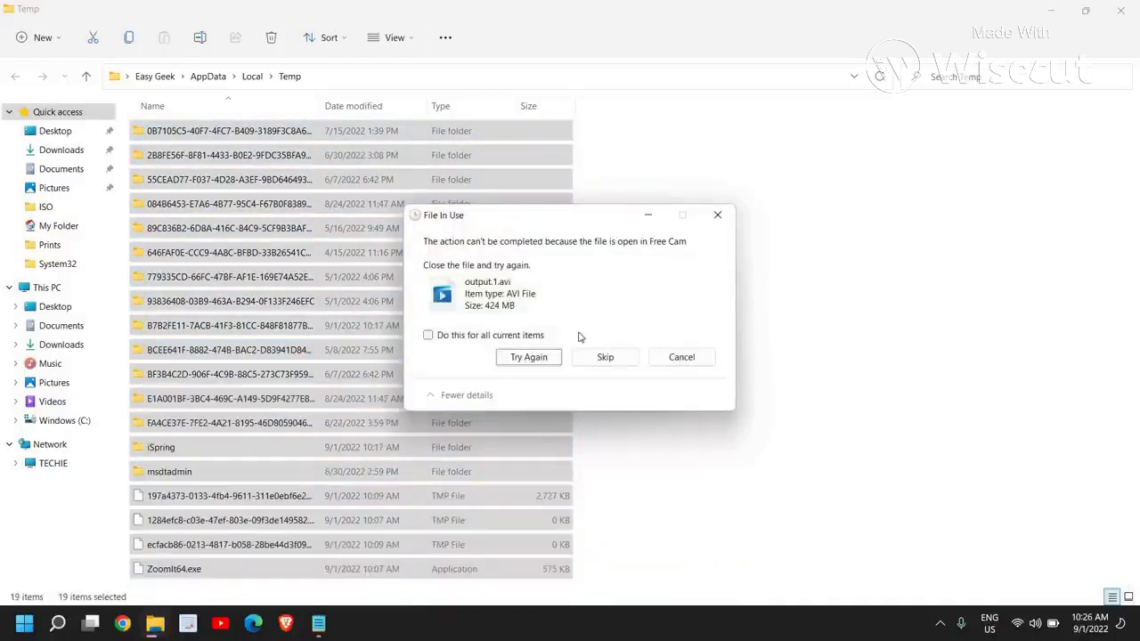
{"action": "left_click", "coordinate": [682, 358]}
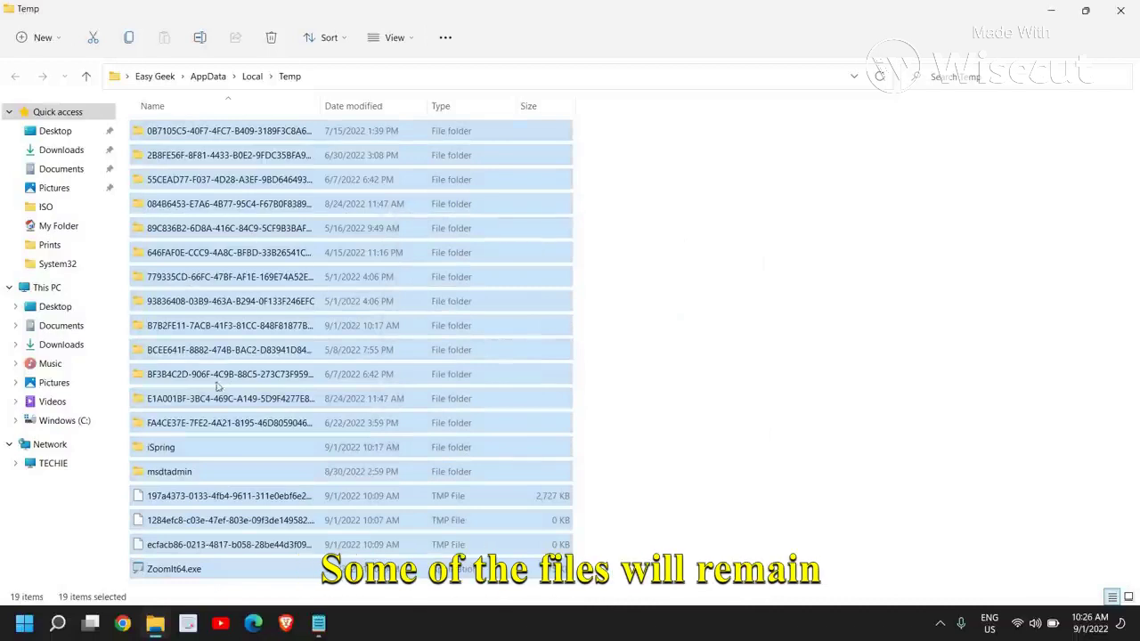
{"action": "left_click", "coordinate": [652, 298]}
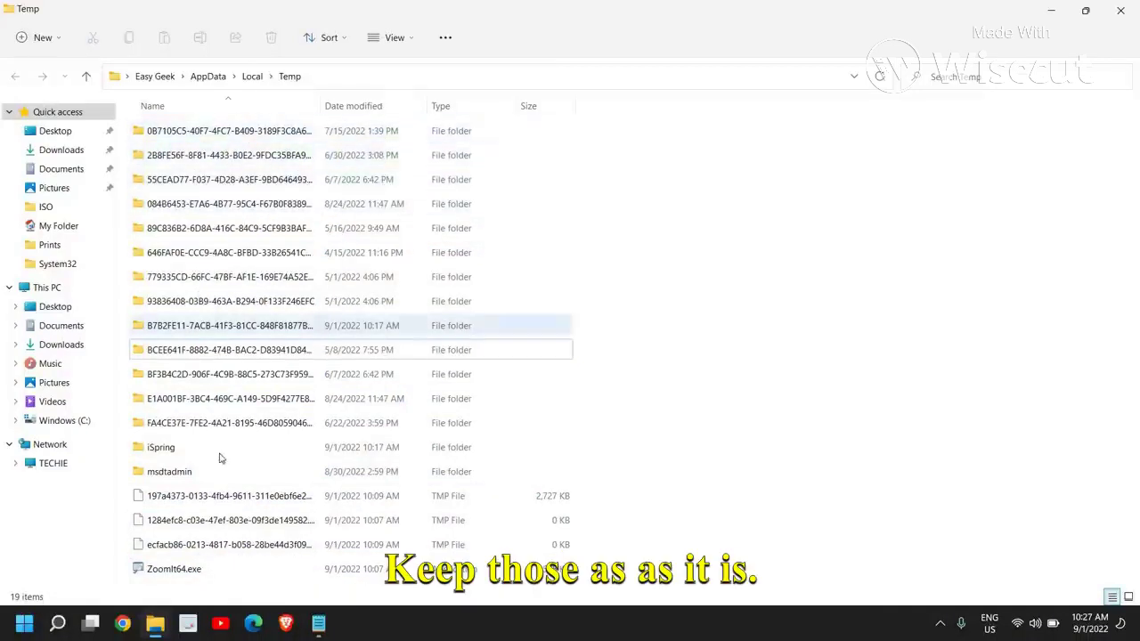
{"action": "mouse_move", "coordinate": [230, 452]}
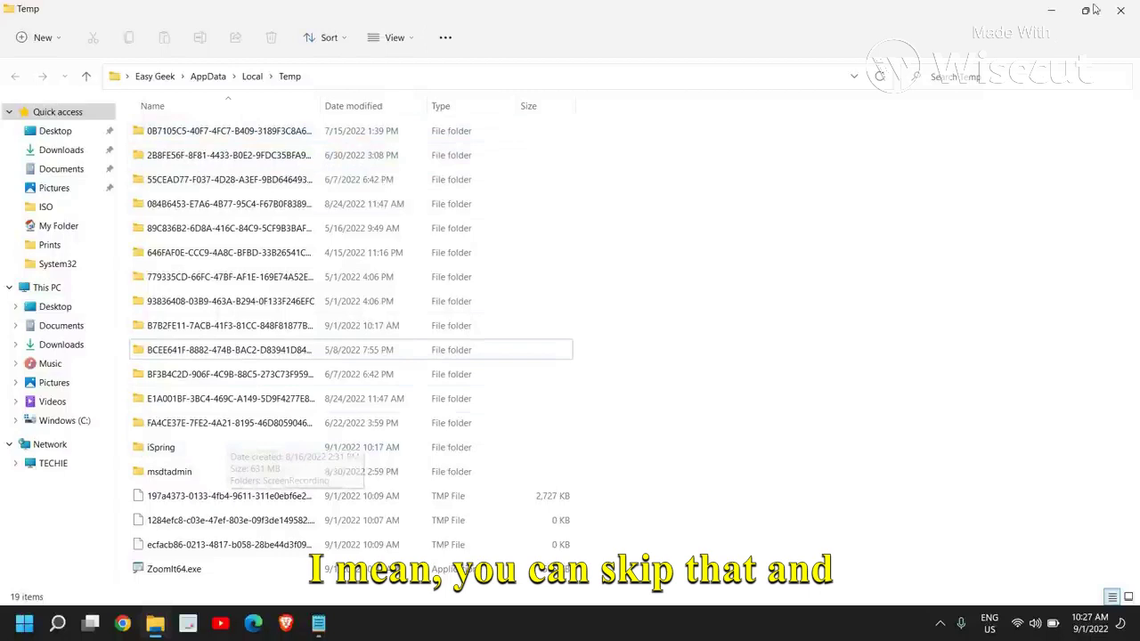
{"action": "left_click", "coordinate": [1120, 9]}
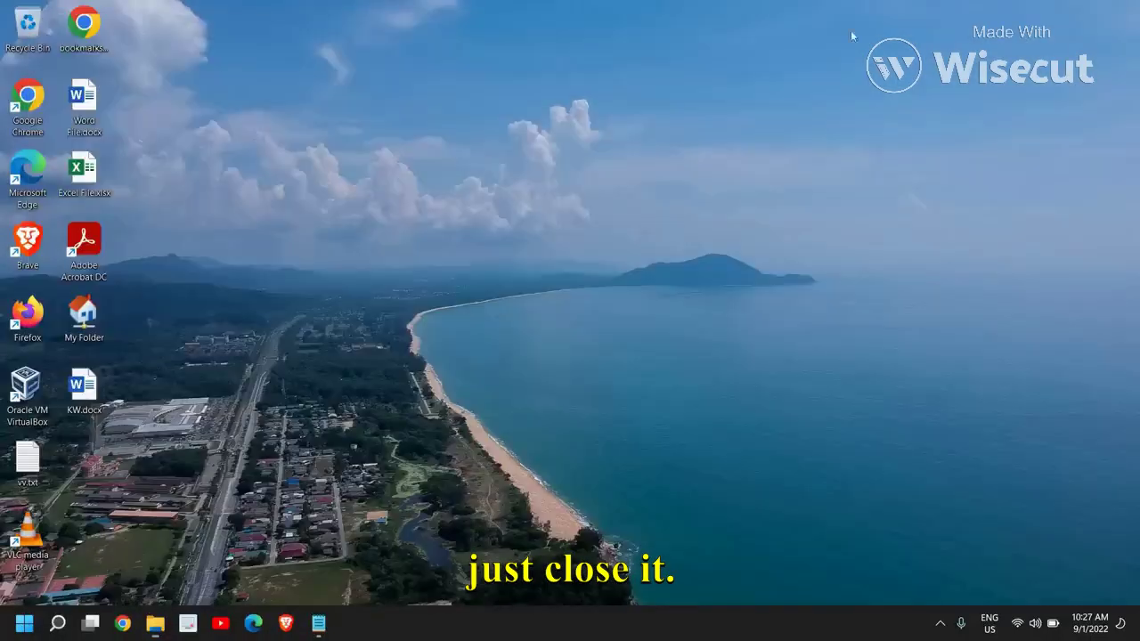
{"action": "right_click", "coordinate": [429, 182]}
{"action": "left_click", "coordinate": [473, 229]}
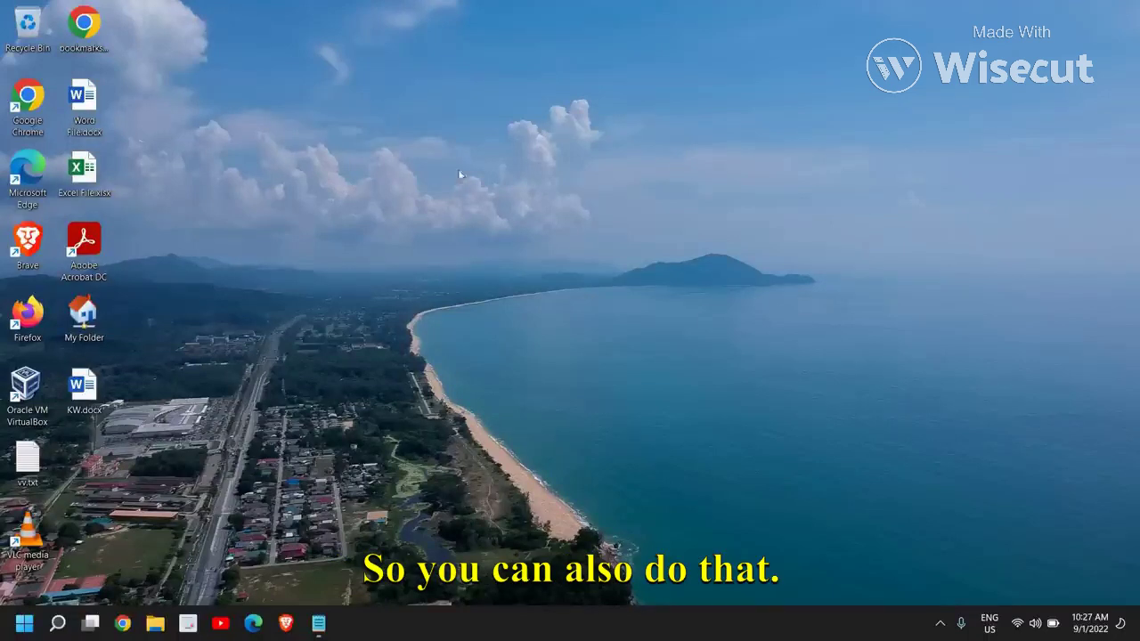
{"action": "right_click", "coordinate": [459, 174]}
{"action": "left_click", "coordinate": [468, 182]}
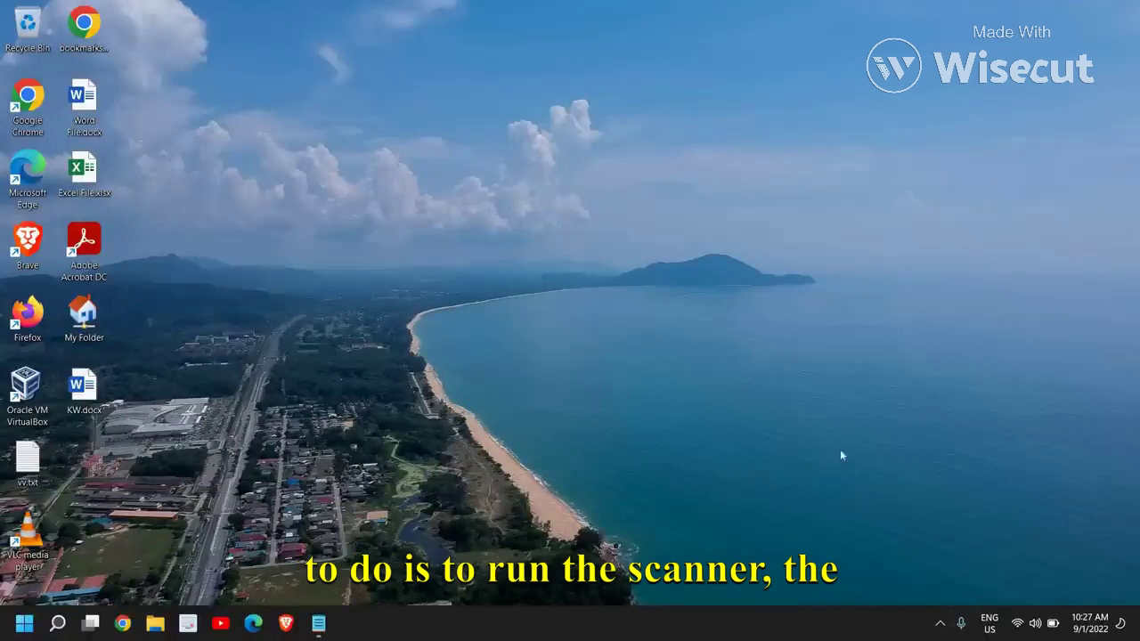
{"action": "left_click", "coordinate": [939, 624]}
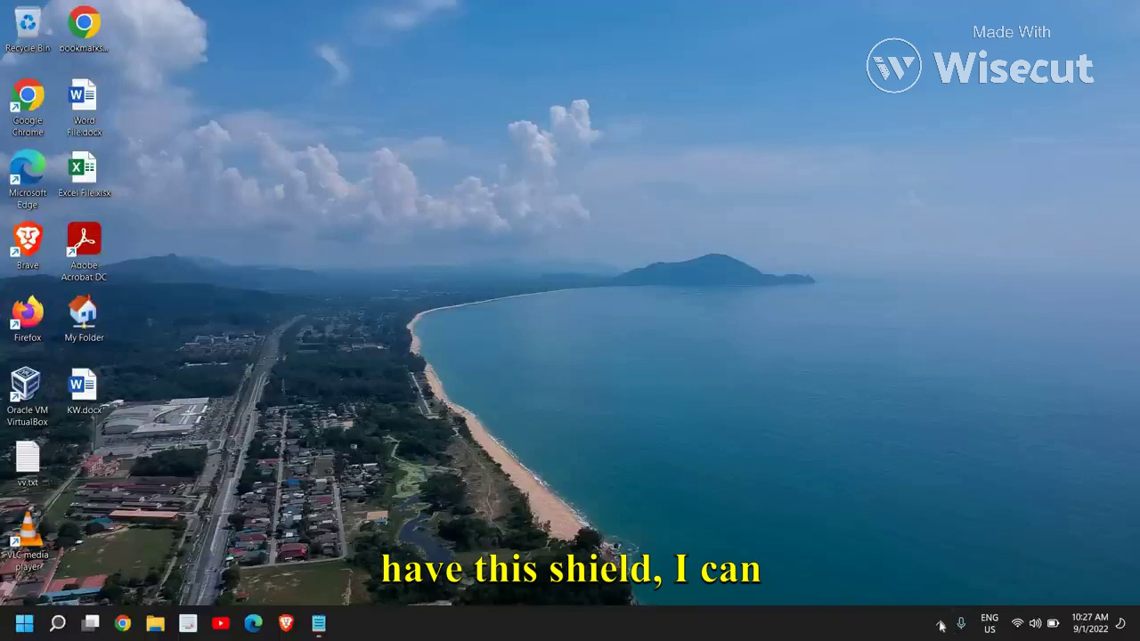
- Open Virus & threat protection in Windows Security from the tray shield icon
{"action": "left_click", "coordinate": [940, 623]}
{"action": "left_click", "coordinate": [955, 554]}
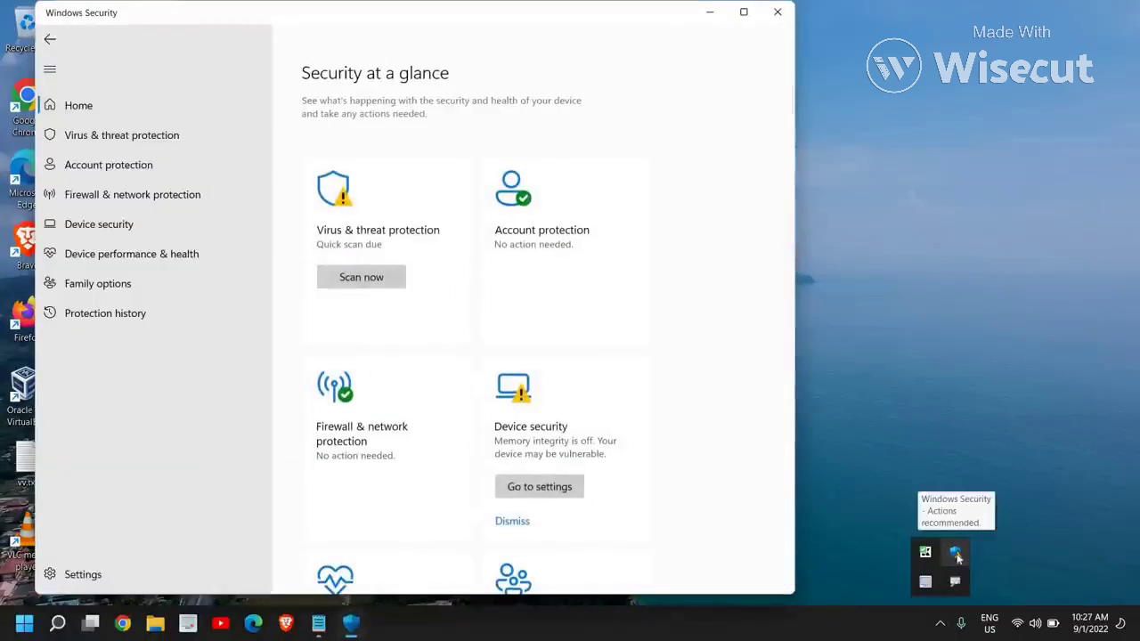
{"action": "left_click", "coordinate": [383, 224]}
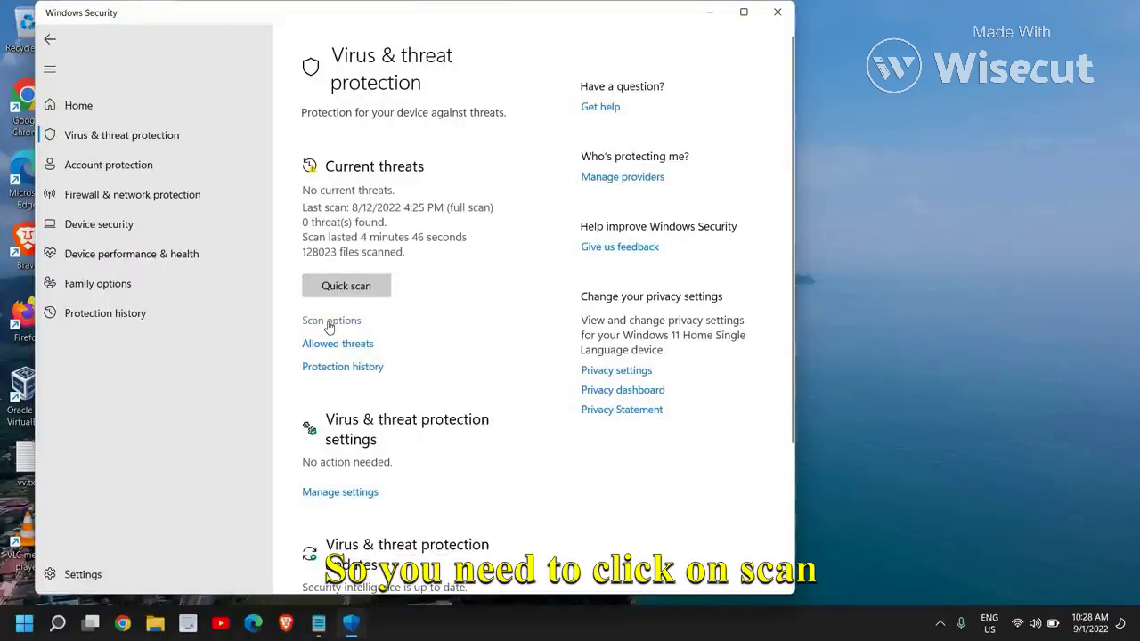
- Select Full scan under Scan options and start it with Scan now
{"action": "left_click", "coordinate": [330, 320]}
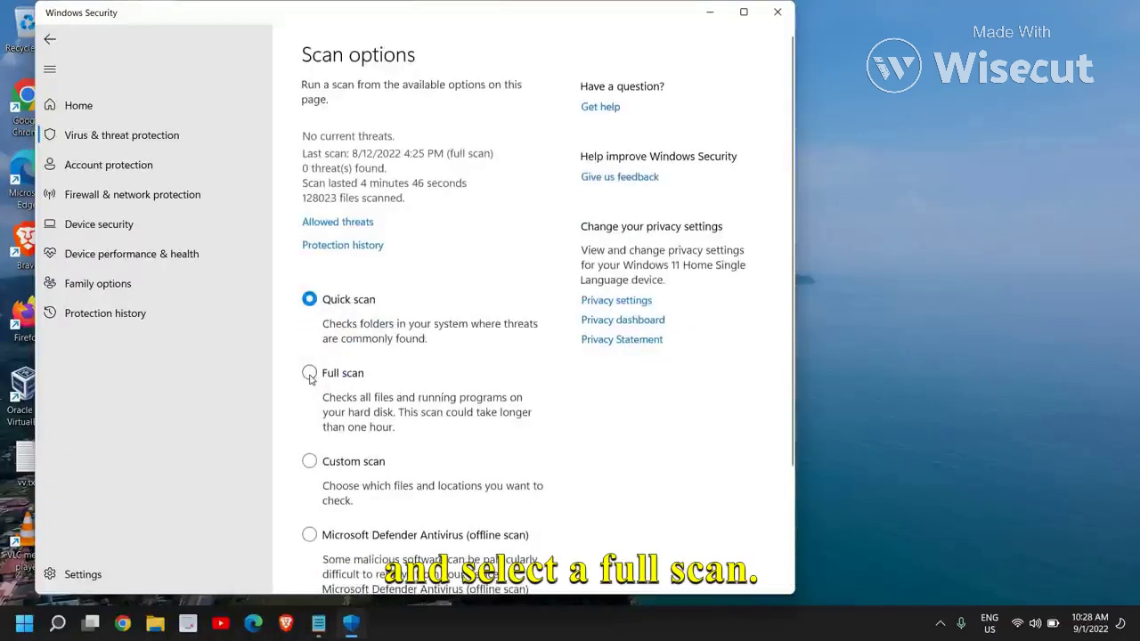
{"action": "left_click", "coordinate": [309, 374]}
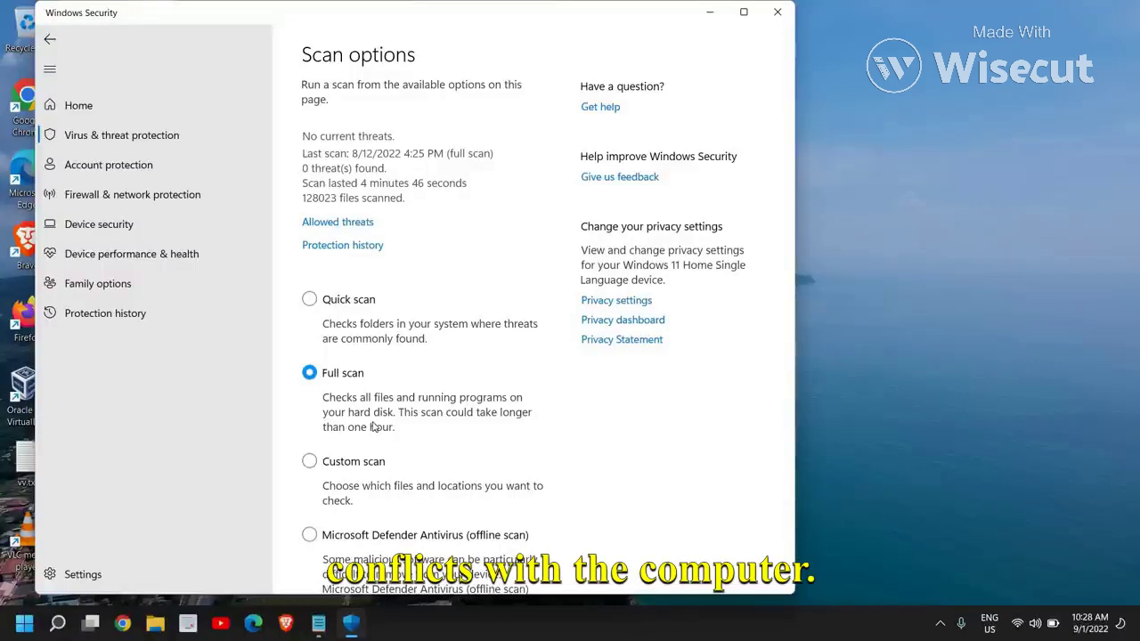
{"action": "scroll", "coordinate": [374, 428], "scroll_direction": "down", "scroll_amount": 2}
{"action": "scroll", "coordinate": [377, 420], "scroll_direction": "down", "scroll_amount": 2}
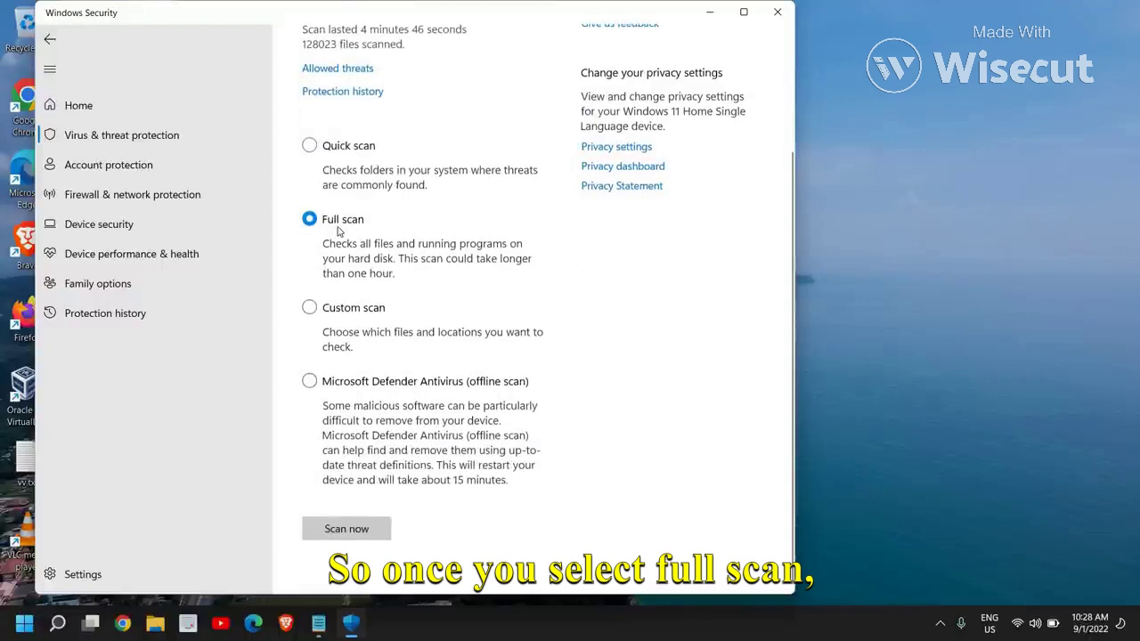
{"action": "left_click", "coordinate": [344, 535]}
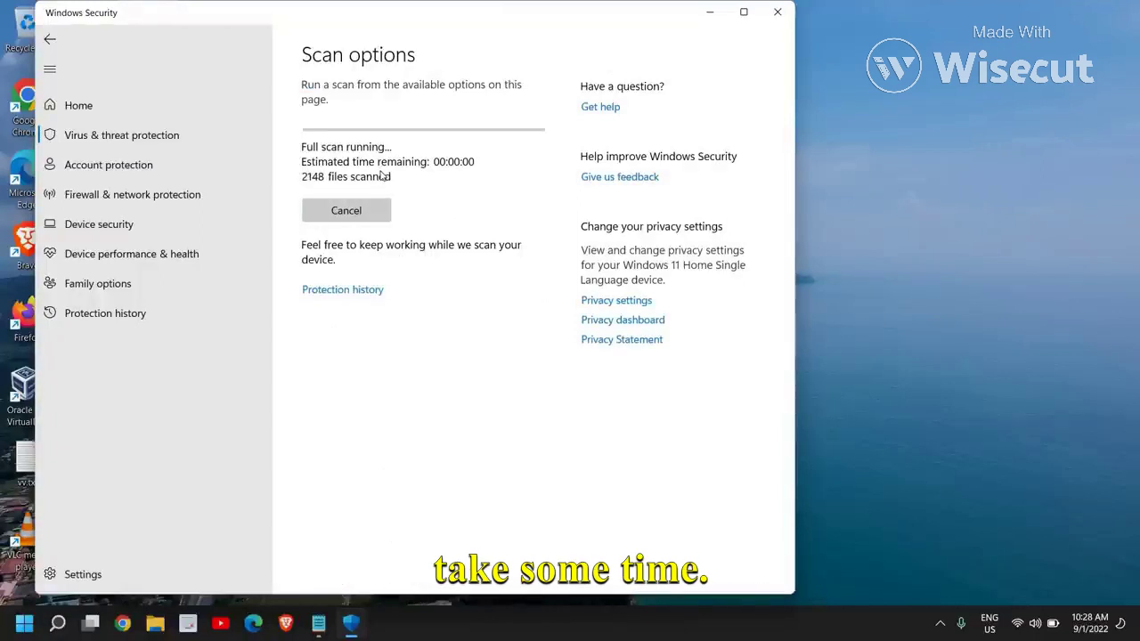
- Minimize Windows Security, check the full scan's progress (past 26,900 files), and minimize again
{"action": "left_click", "coordinate": [710, 14]}
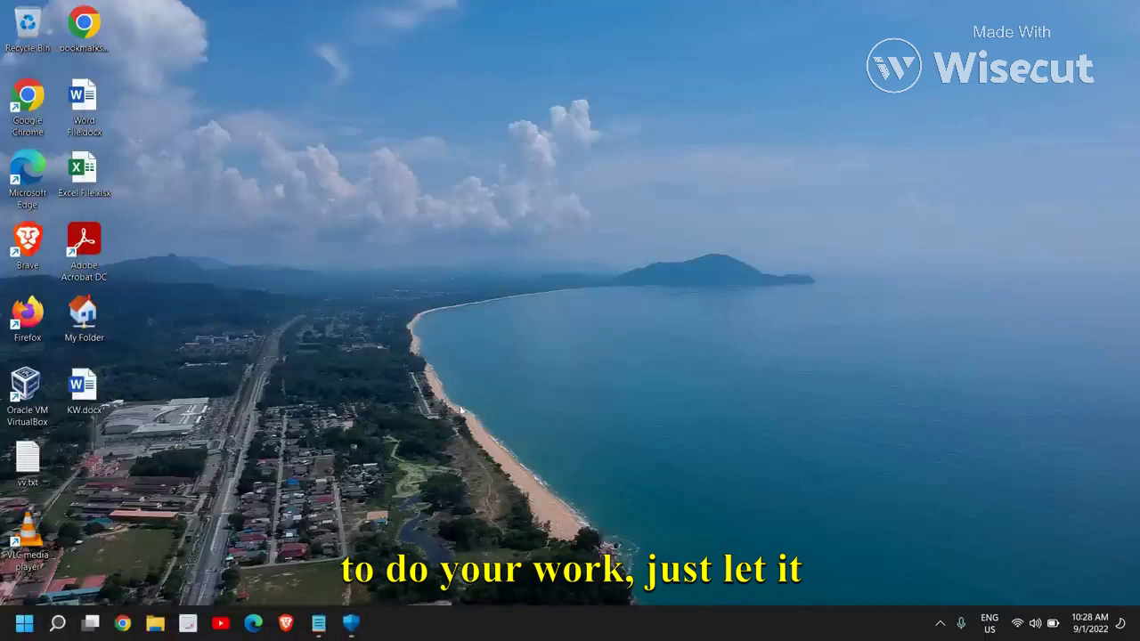
{"action": "left_click", "coordinate": [351, 623]}
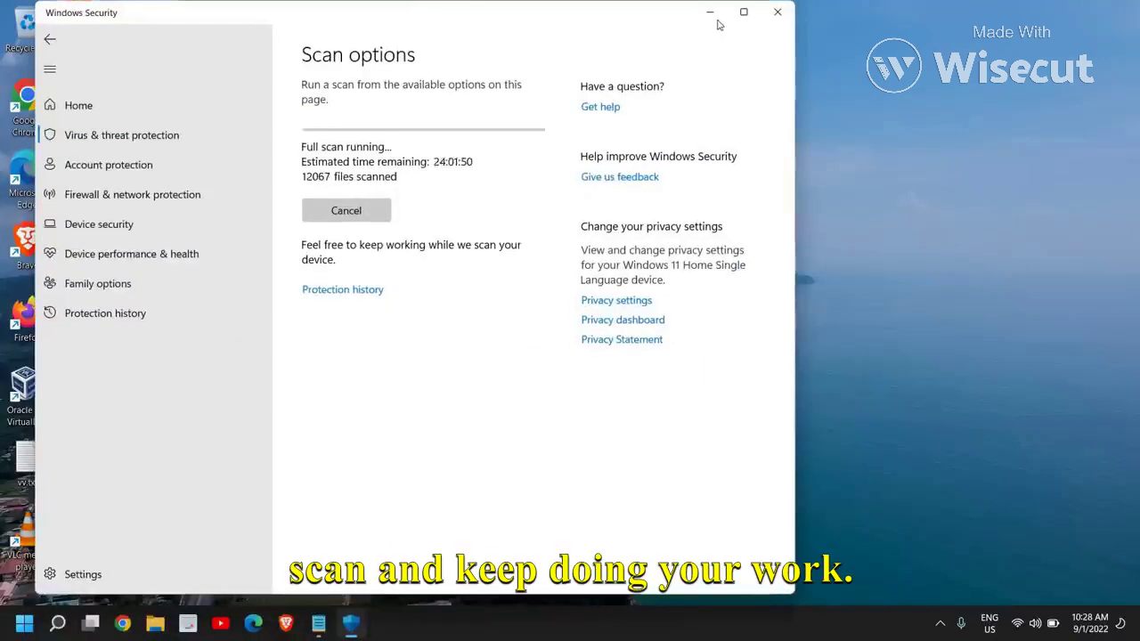
{"action": "left_click", "coordinate": [351, 623]}
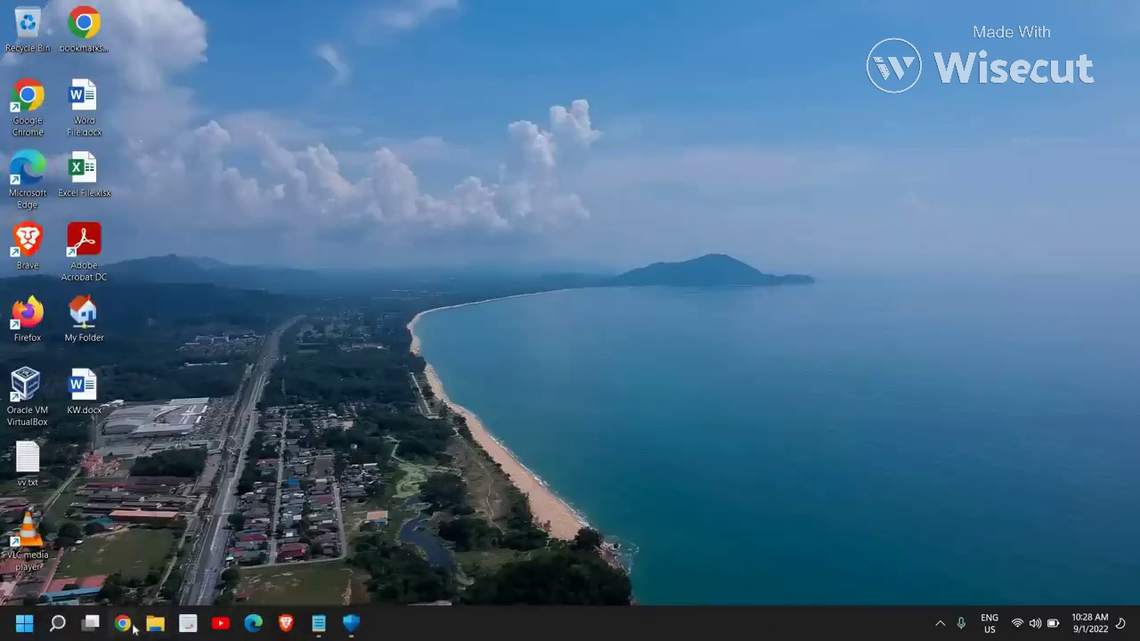
{"action": "left_click", "coordinate": [347, 626]}
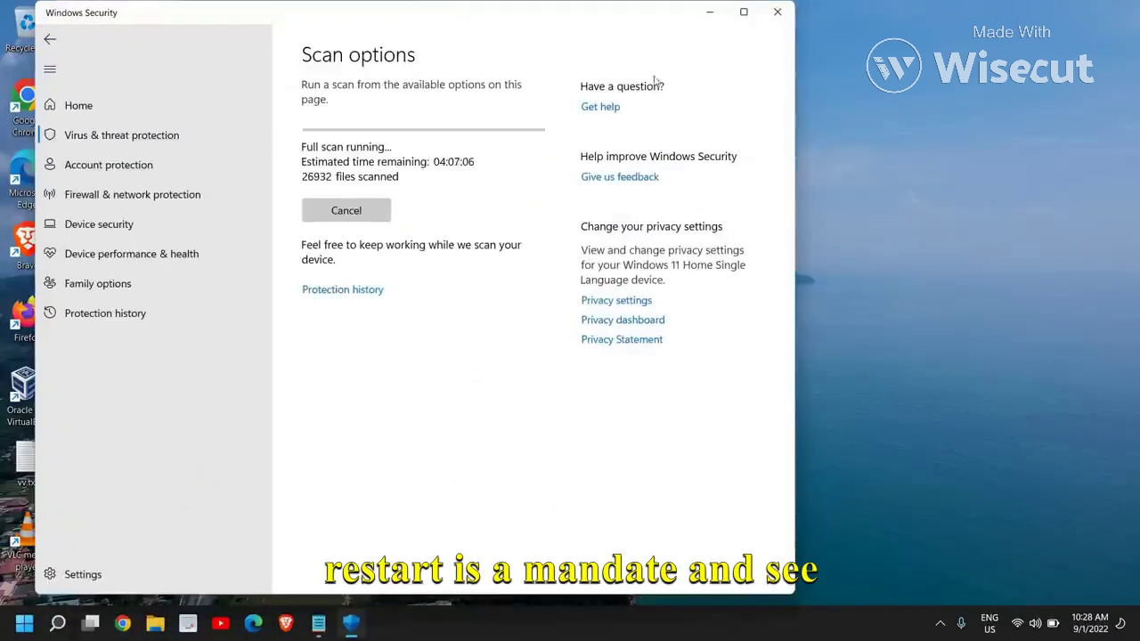
{"action": "left_click", "coordinate": [710, 13]}
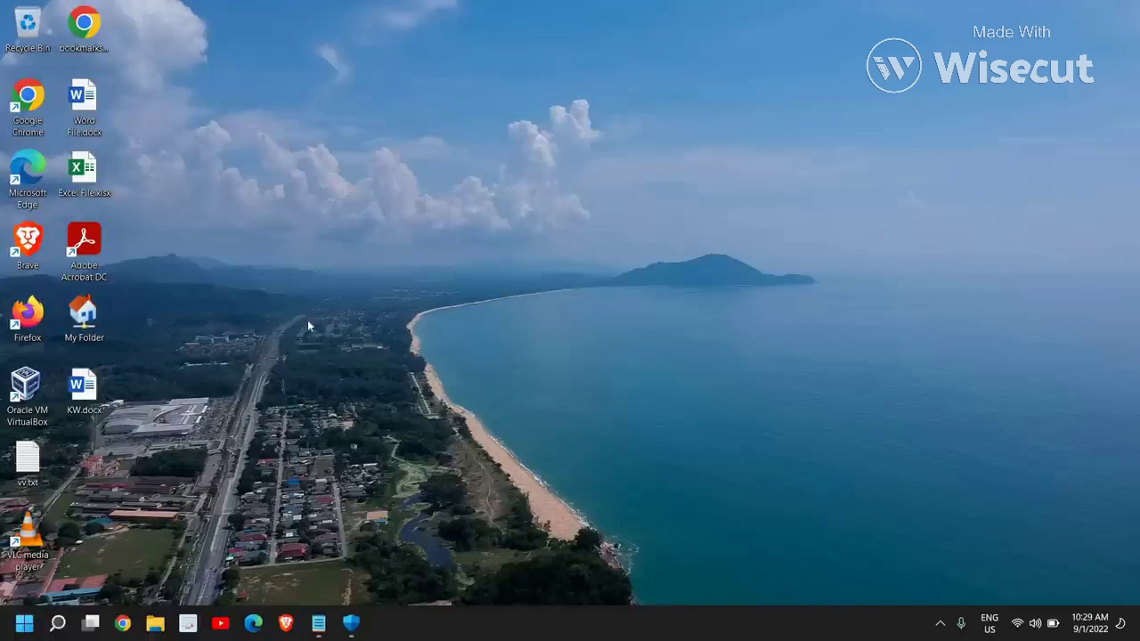
{"action": "right_click", "coordinate": [21, 628]}
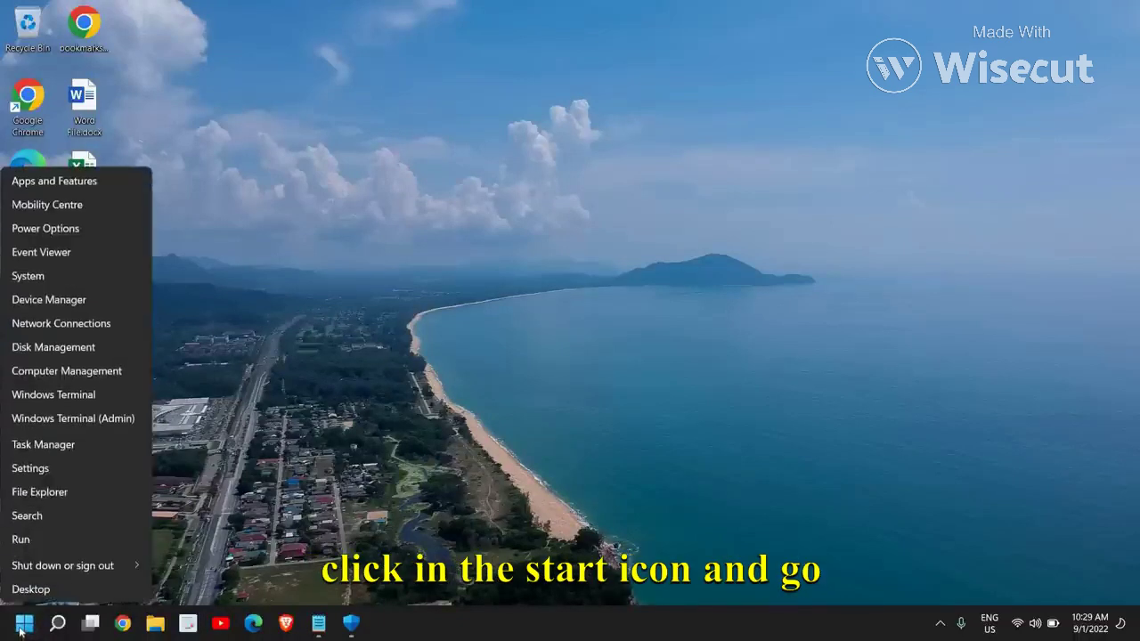
{"action": "left_click", "coordinate": [40, 444]}
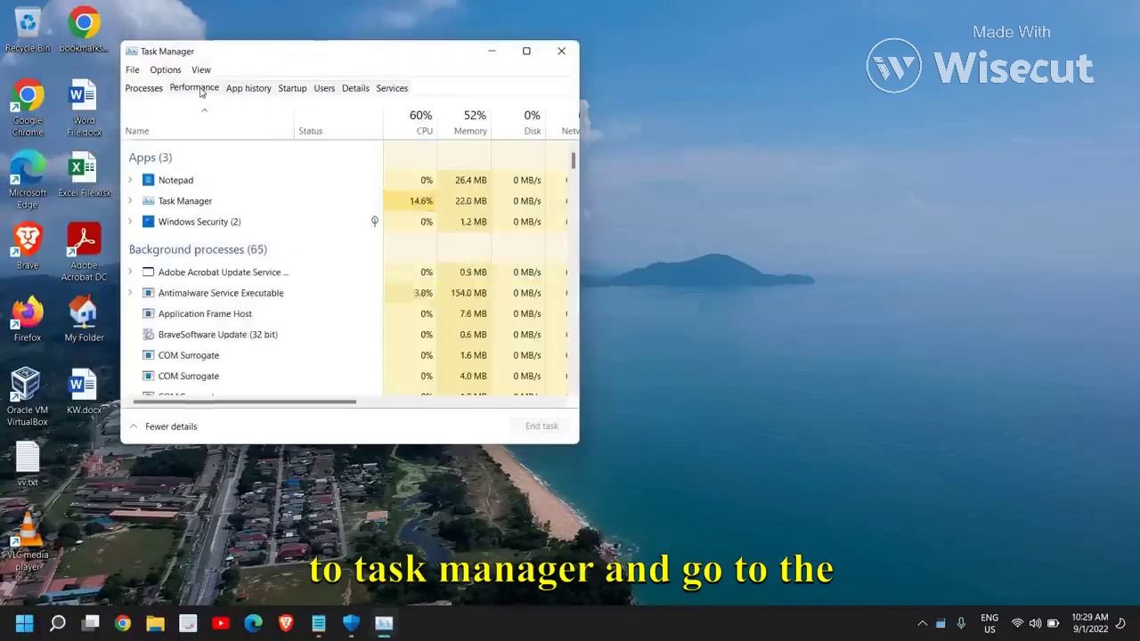
{"action": "left_click", "coordinate": [201, 89]}
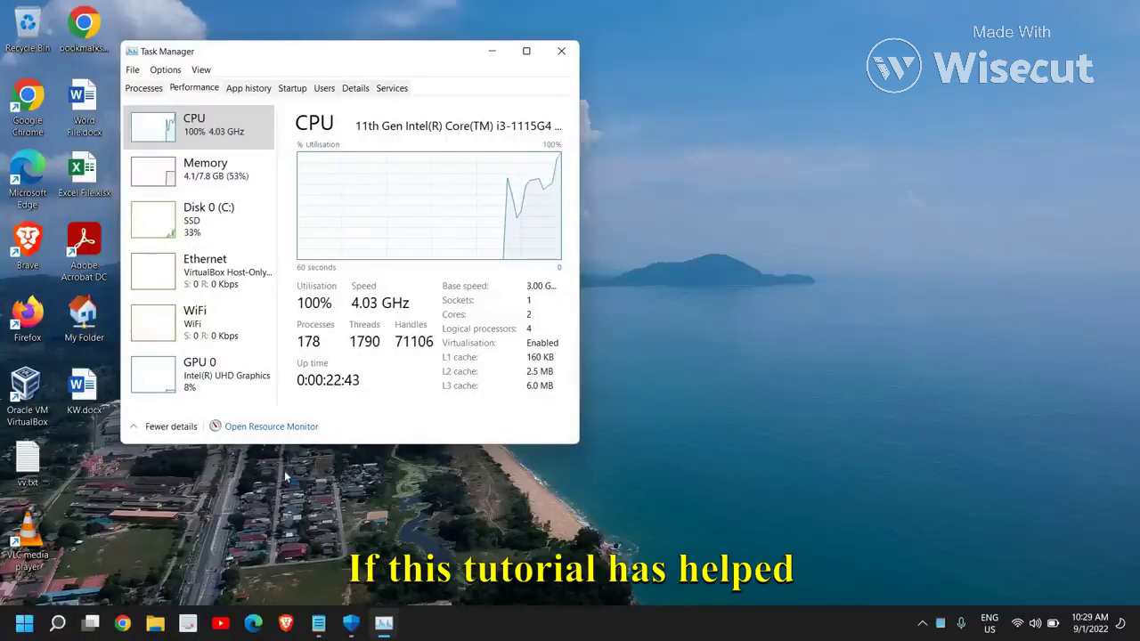
{"action": "left_click", "coordinate": [561, 51]}
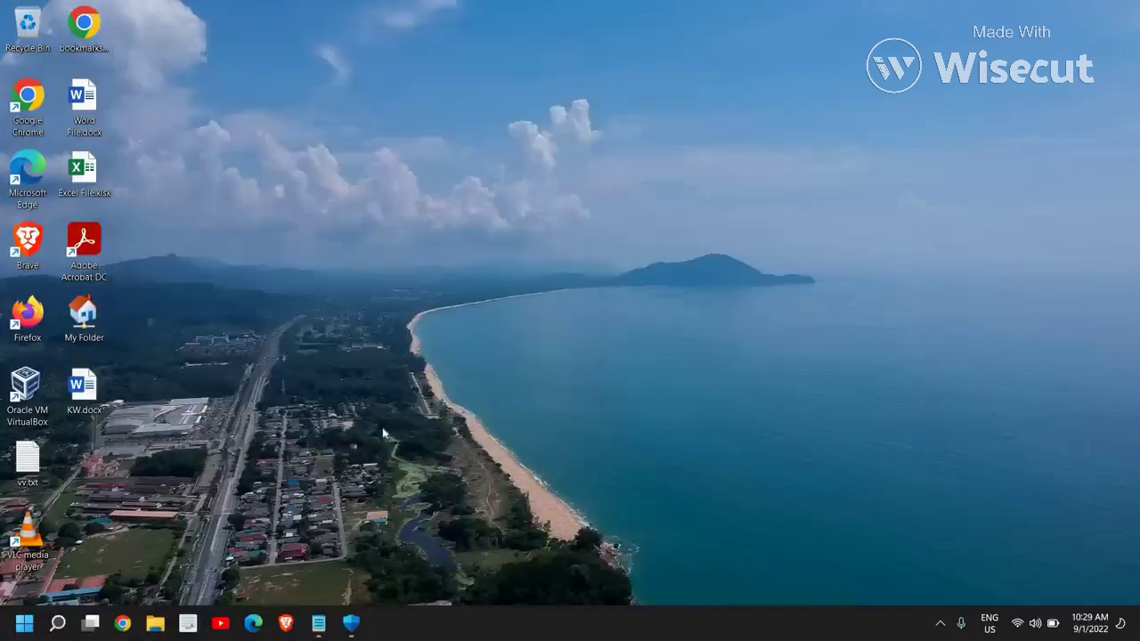